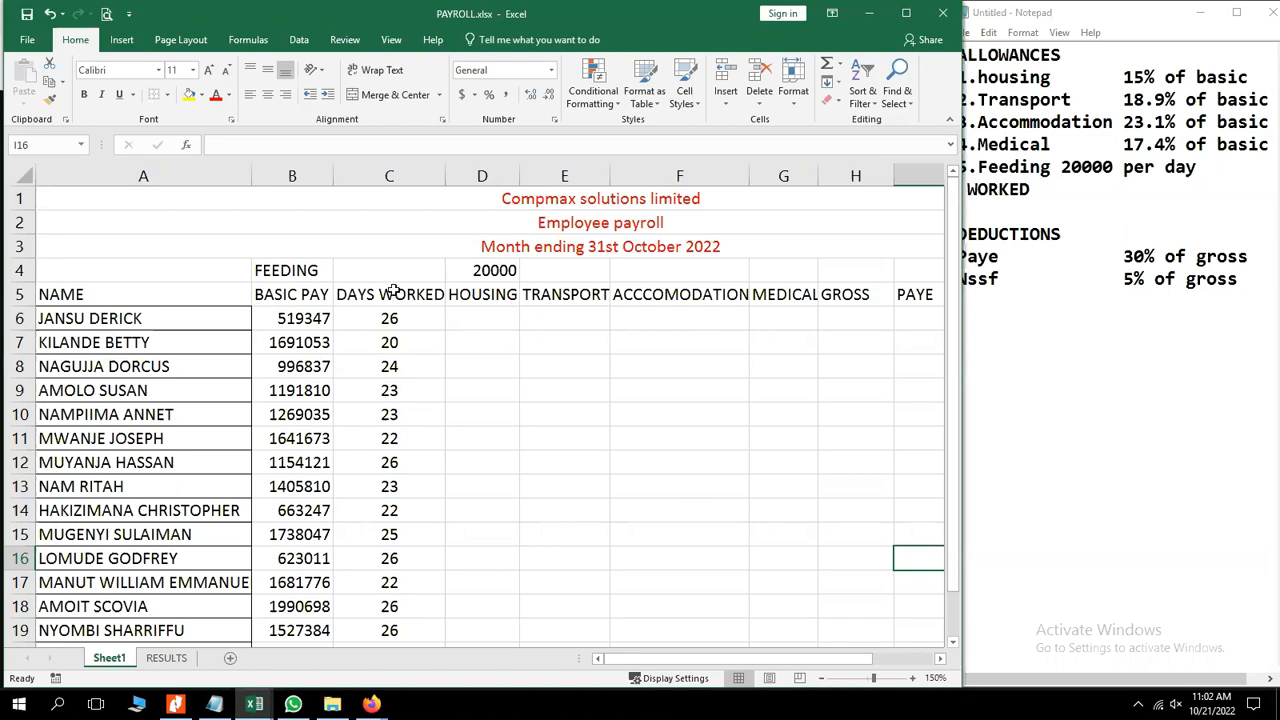
Retype the "h" of "housing" in the Notepad allowance notes and narrow the Excel window so it no longer covers them.
left_click(1026, 209)
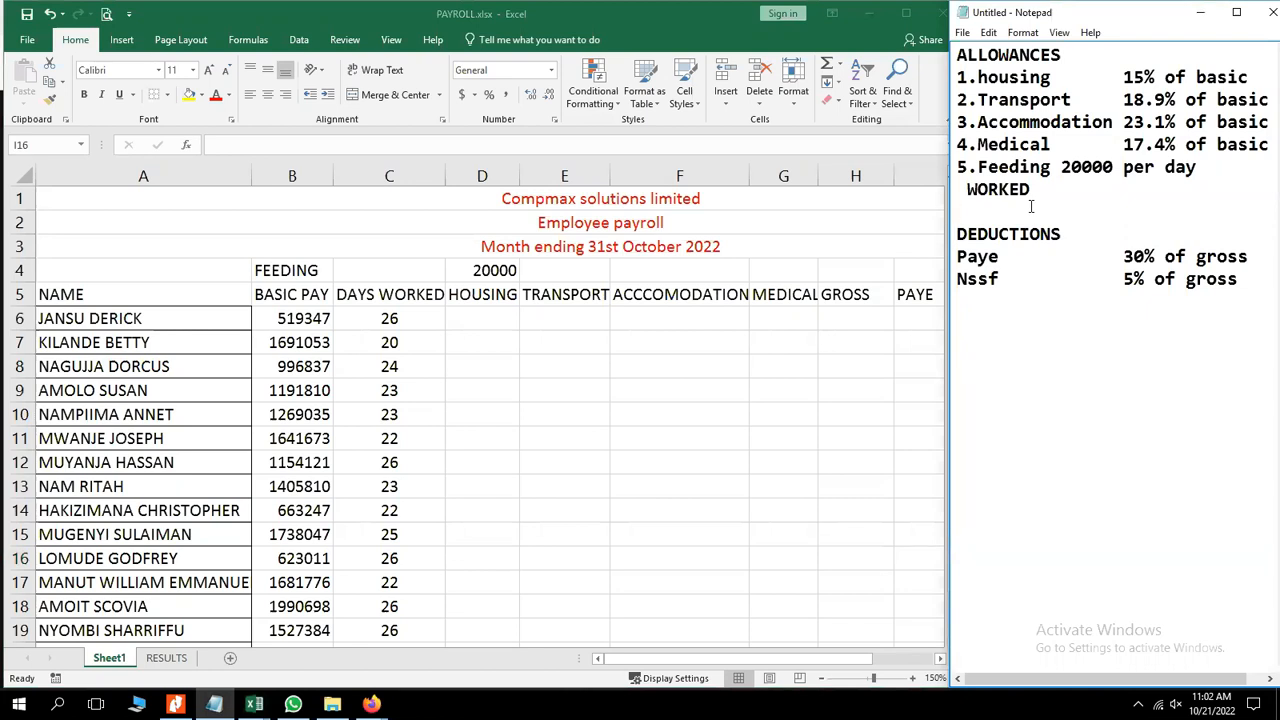
left_click(986, 77)
key("BackSpace")
type("h")
left_click_drag(947, 298, 878, 338)
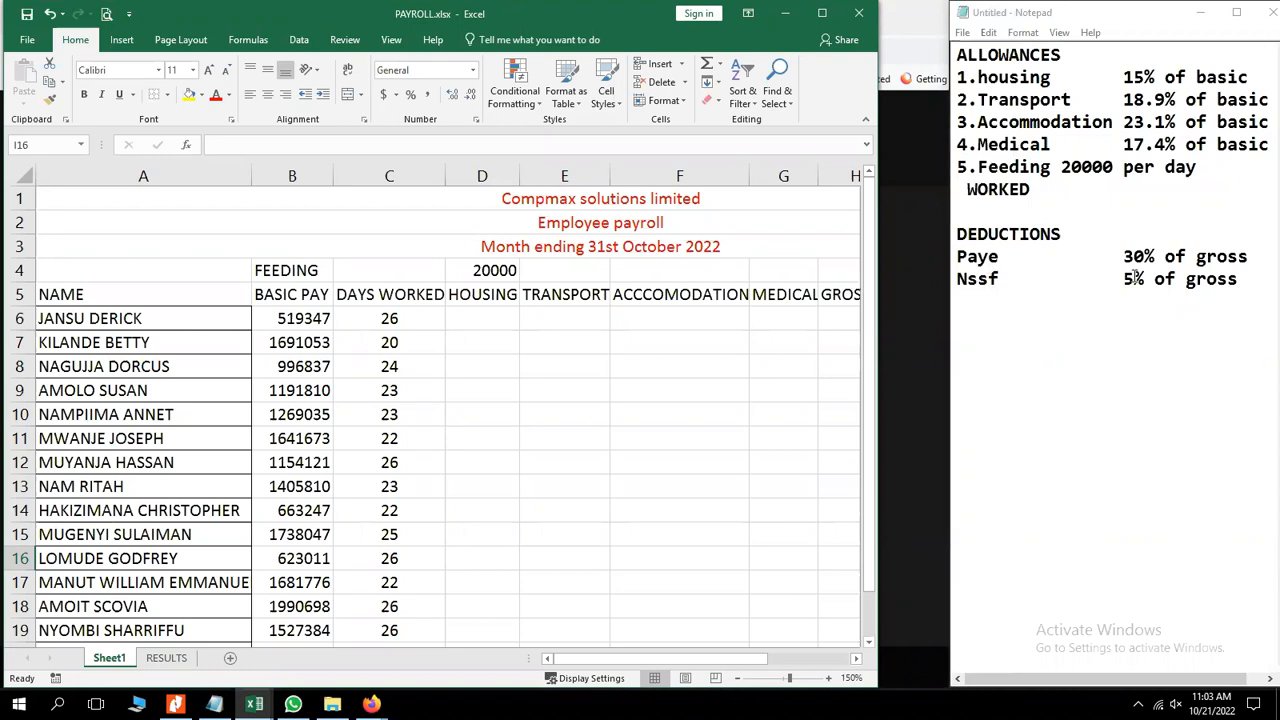
left_click(845, 294)
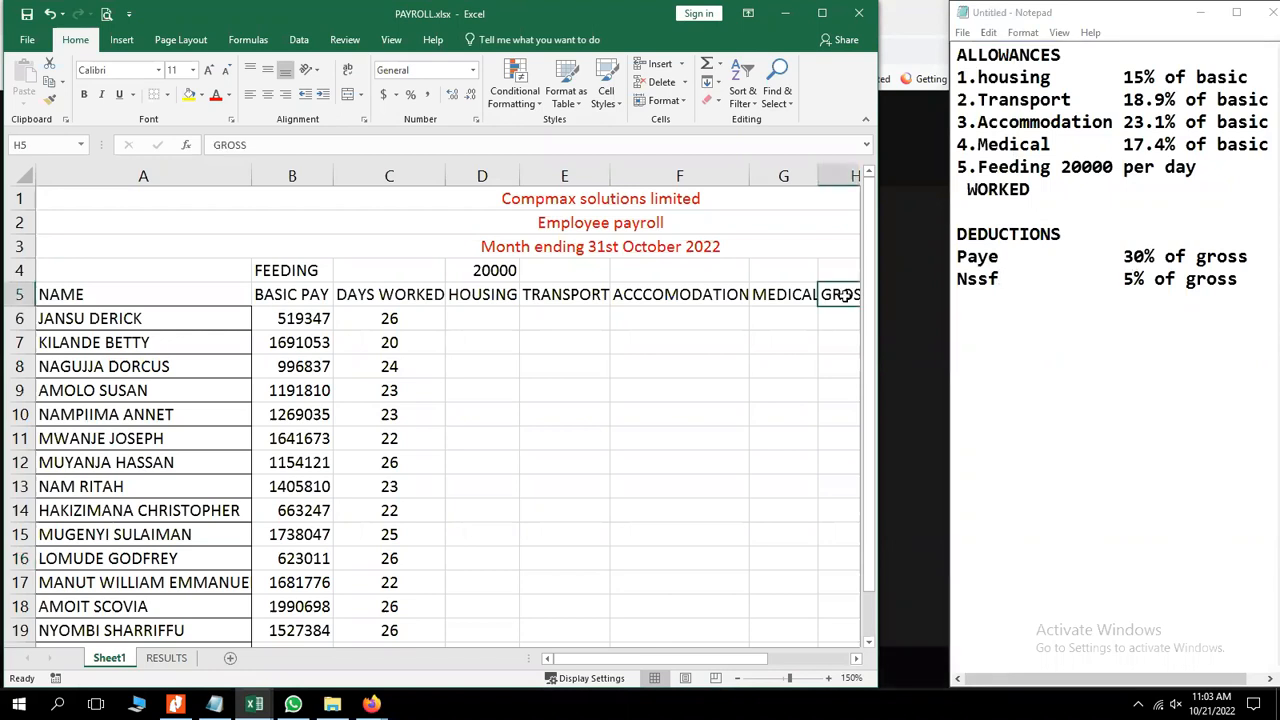
left_click(856, 662)
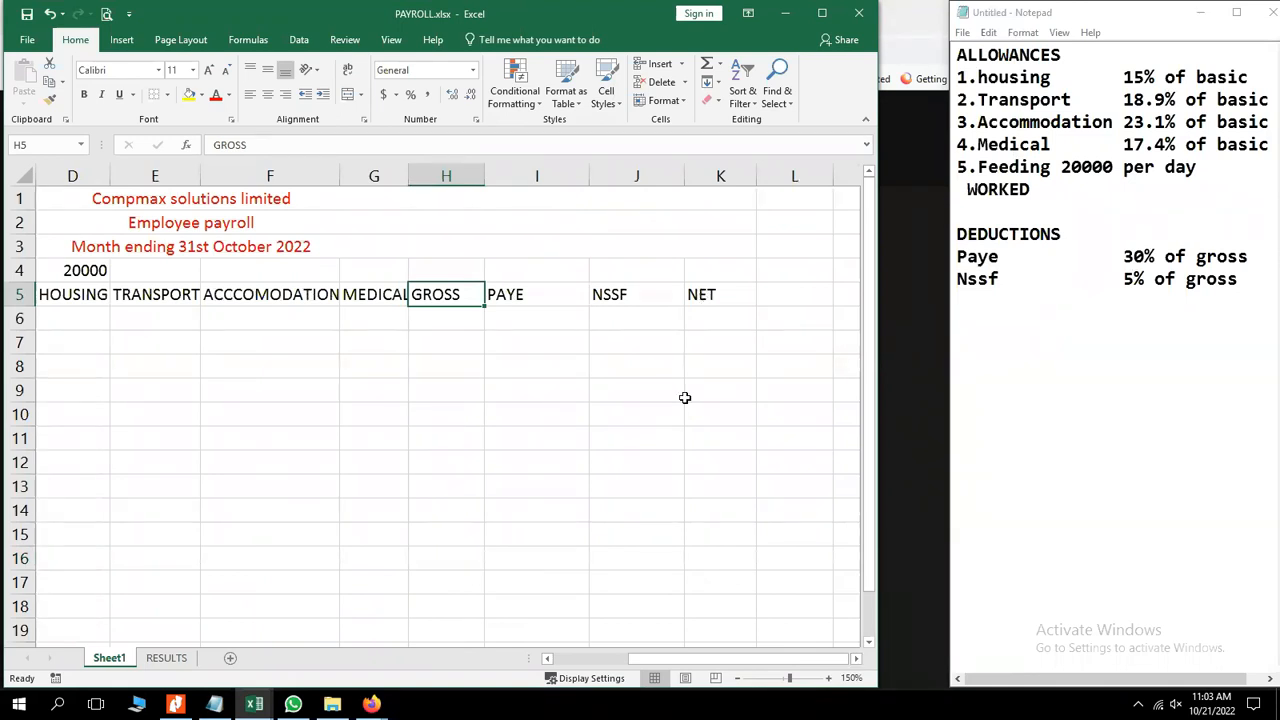
left_click(548, 659)
left_click(548, 659)
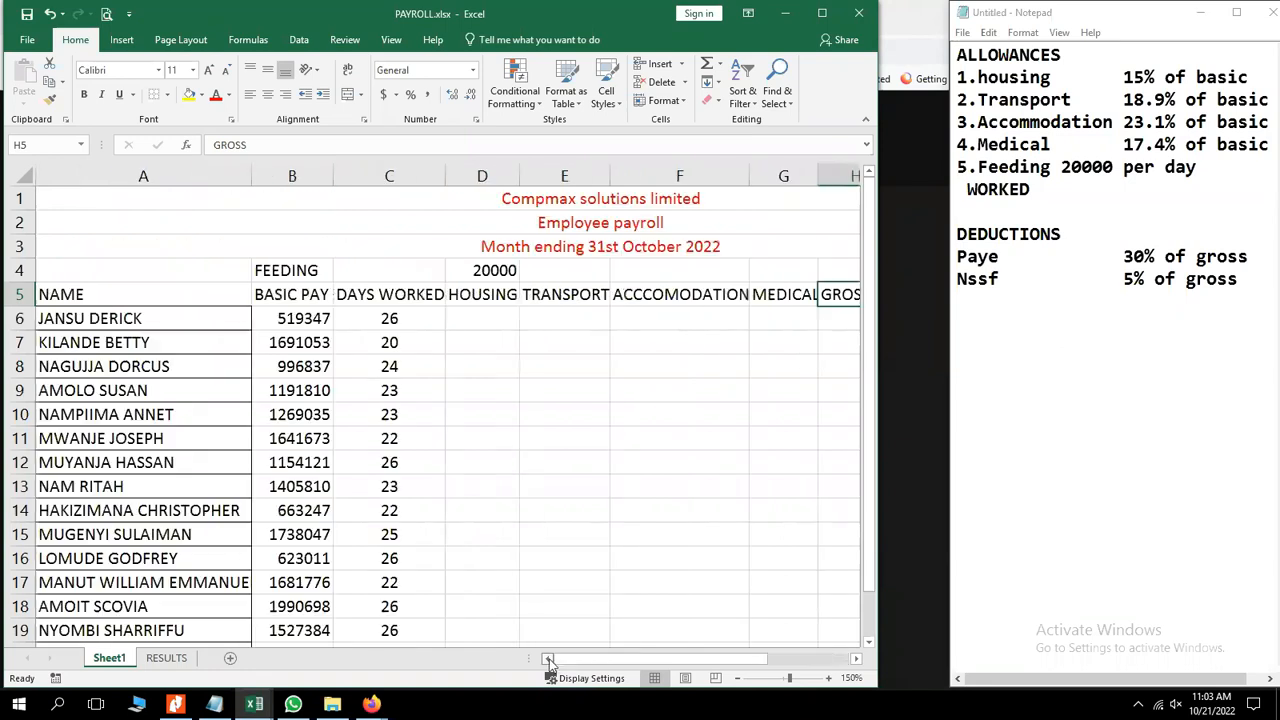
Calculate the first employee's HOUSING allowance in D6 as 15% of basic pay with =15%*B6.
left_click(483, 317)
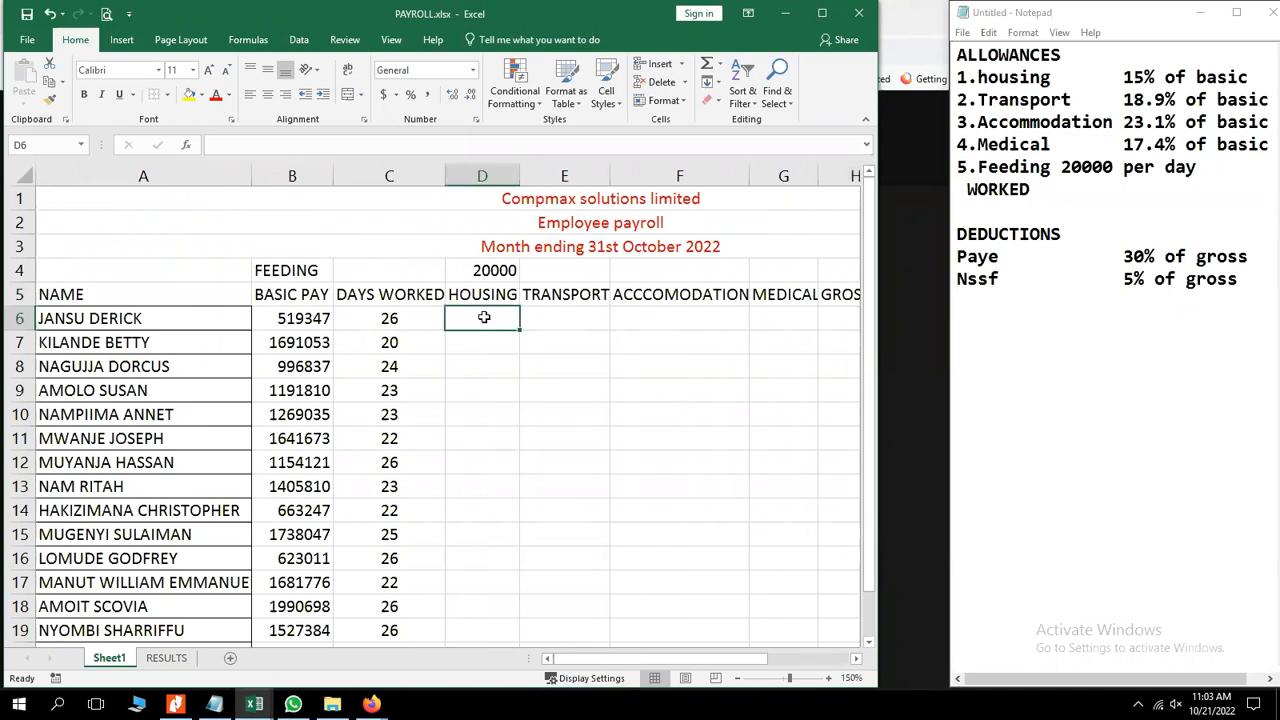
type("=")
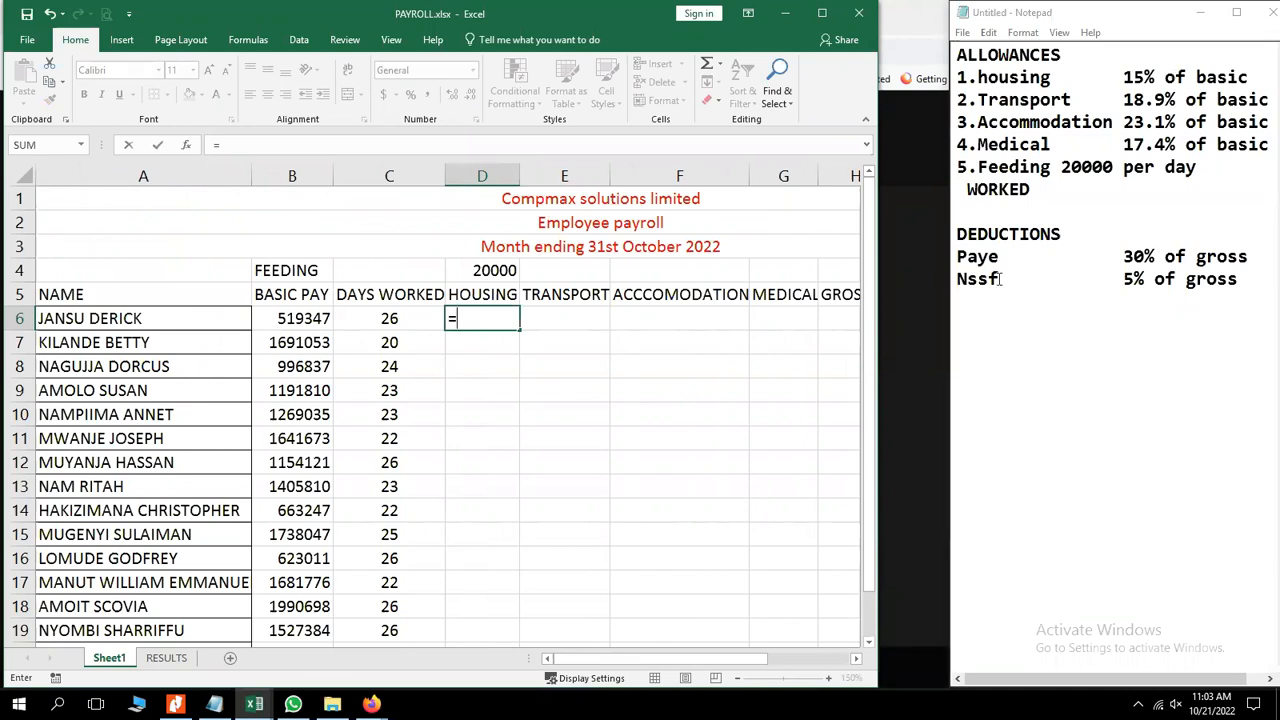
type("15ù")
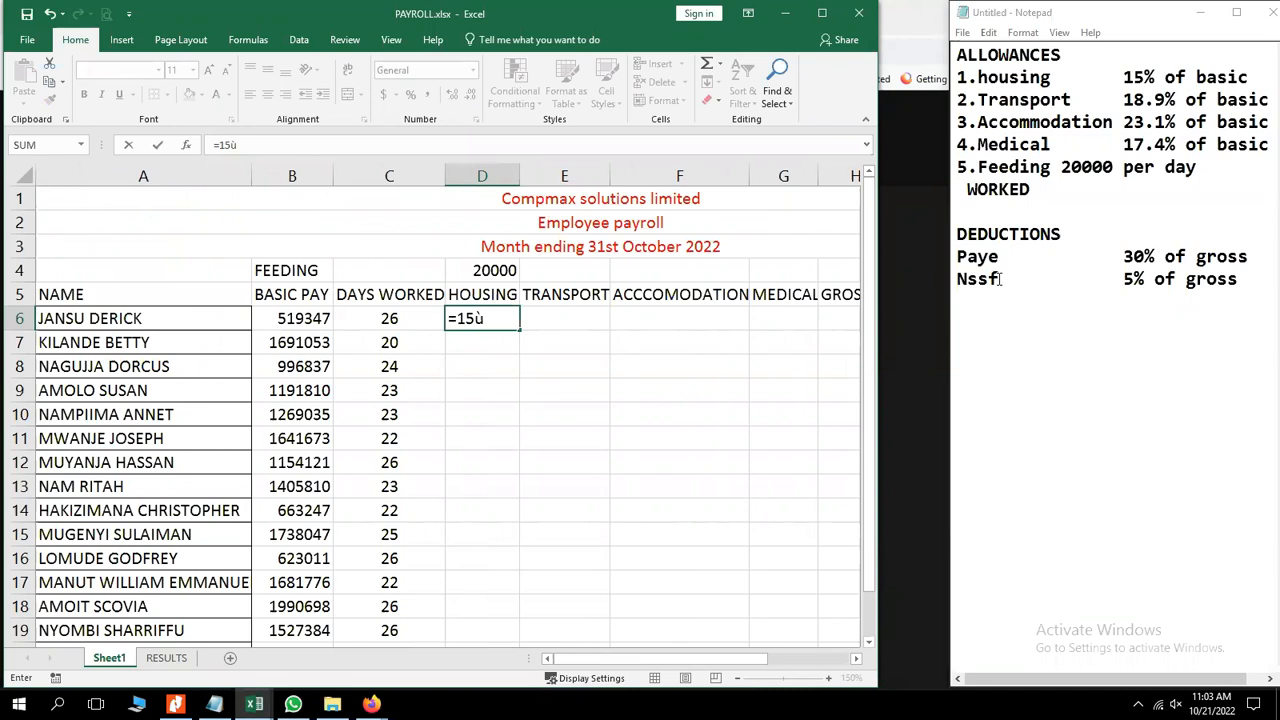
key("BackSpace")
type("%*")
left_click(300, 316)
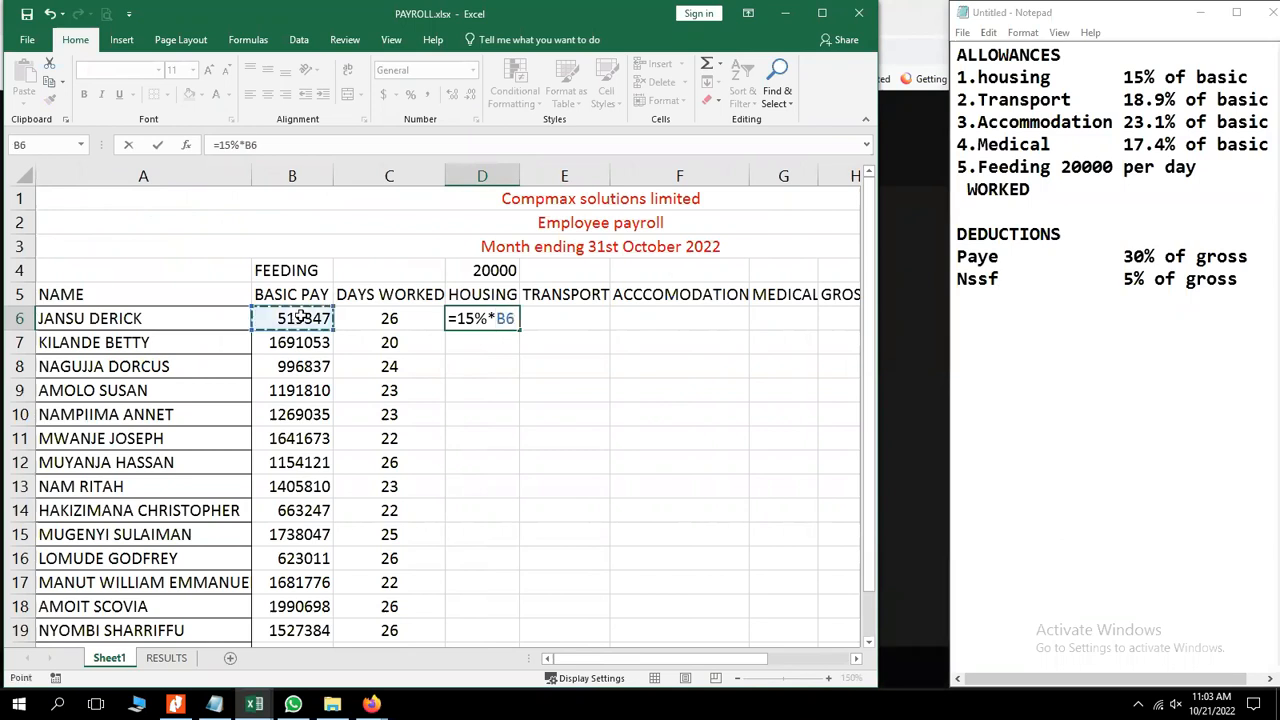
key("Return")
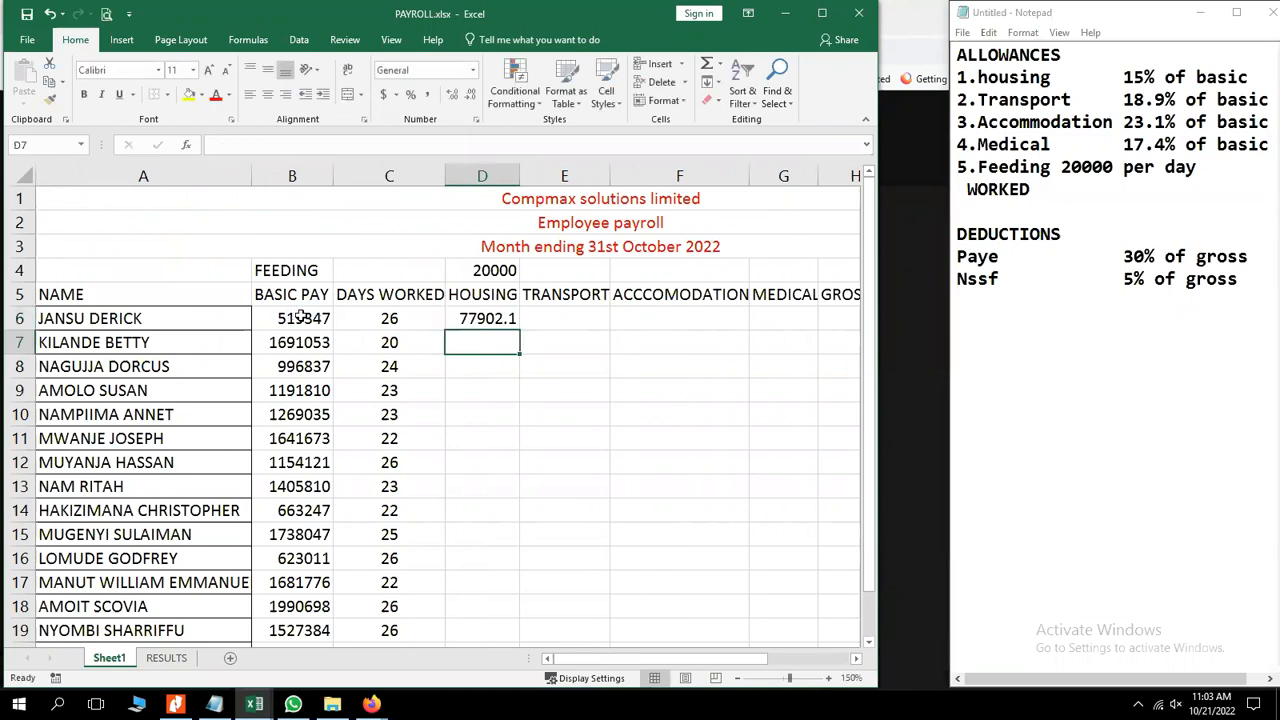
Calculate the first employee's TRANSPORT allowance in E6 as 18.9% of basic pay with =18.9%*B6.
left_click(545, 315)
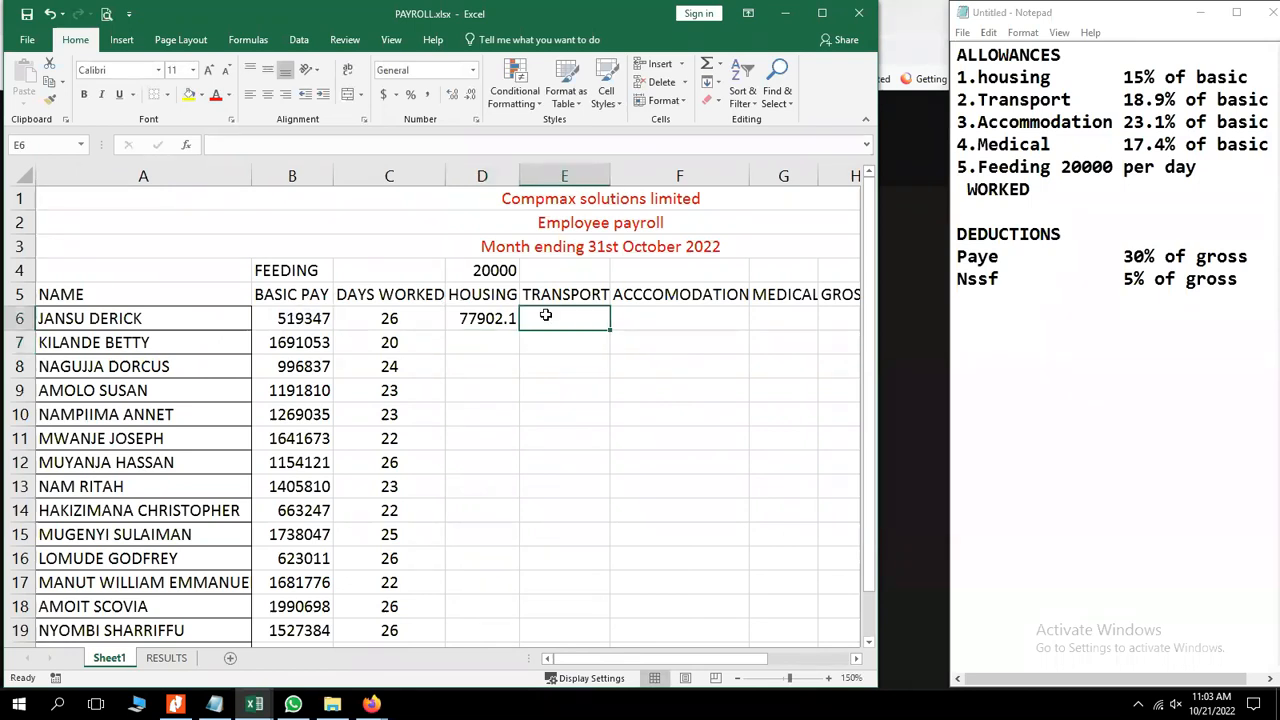
type("+")
key("BackSpace")
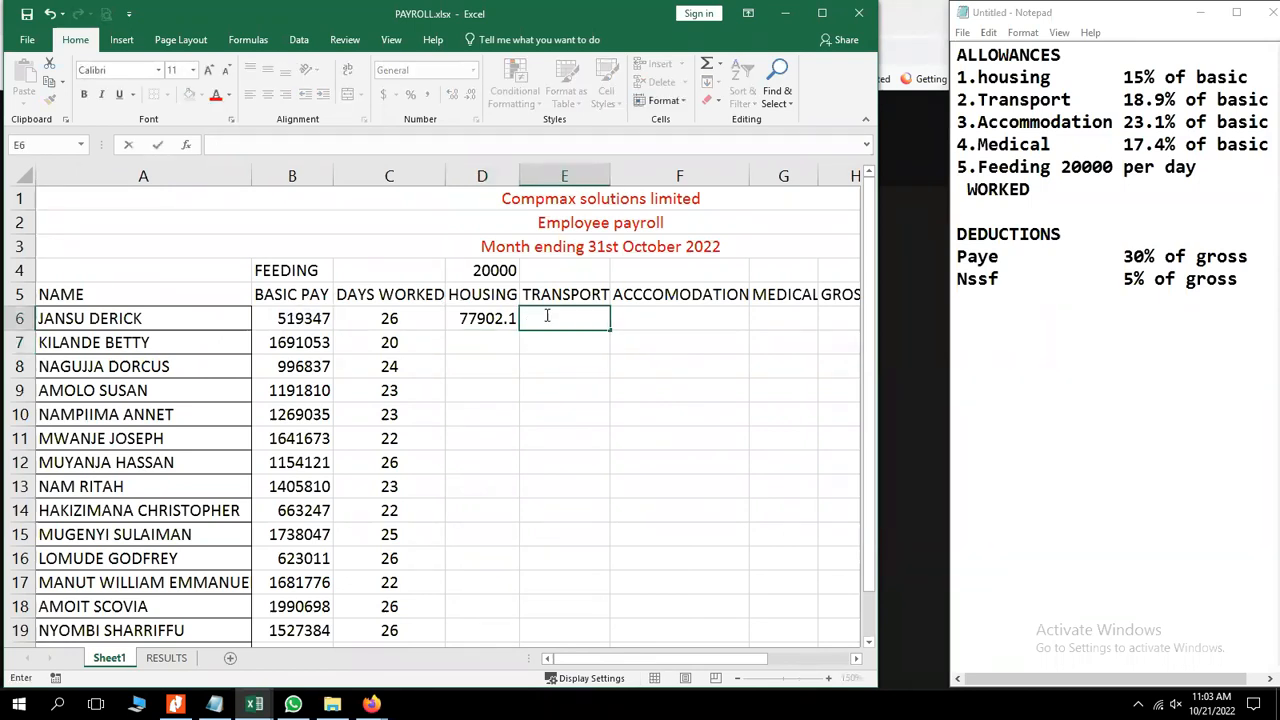
type("=")
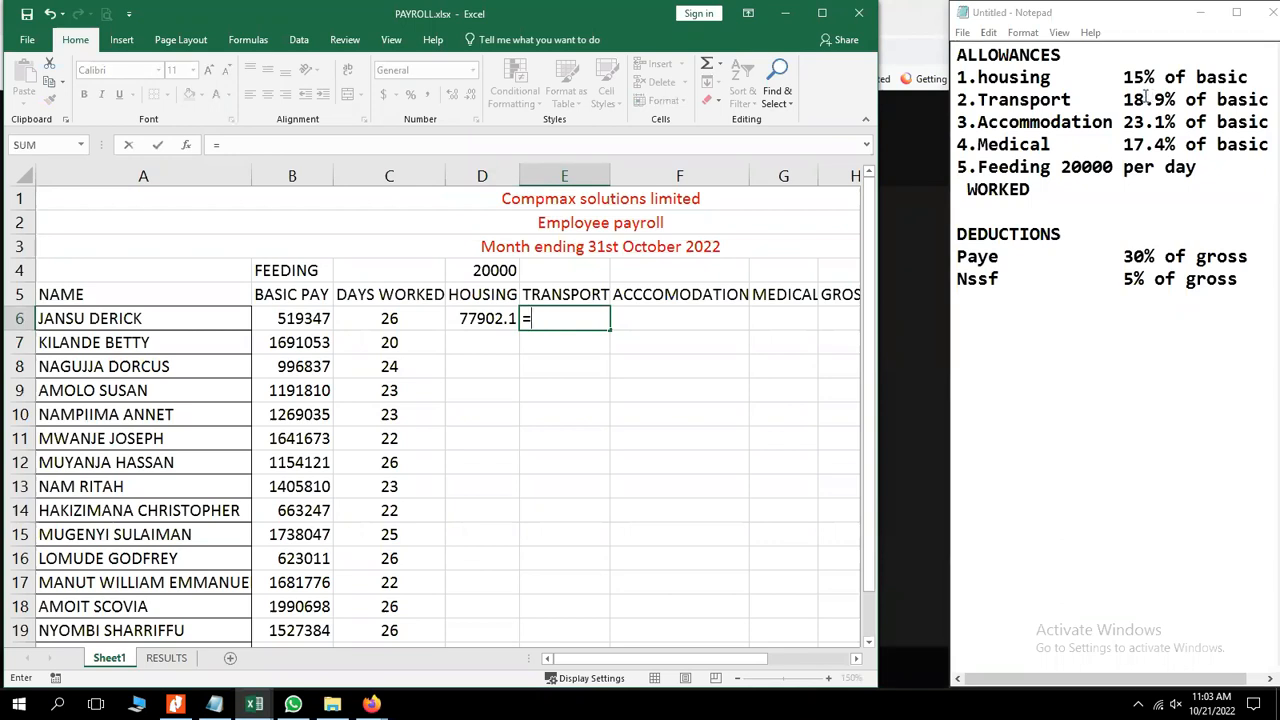
type("18")
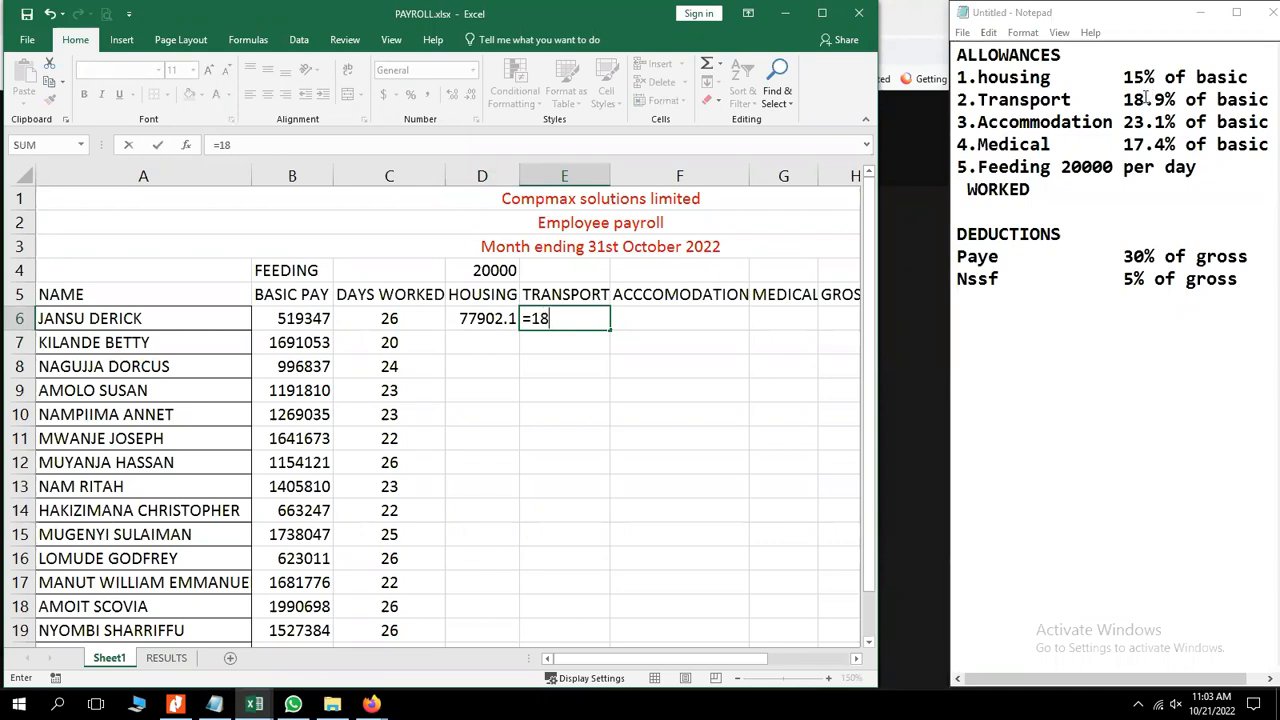
type(".9%*")
left_click(297, 318)
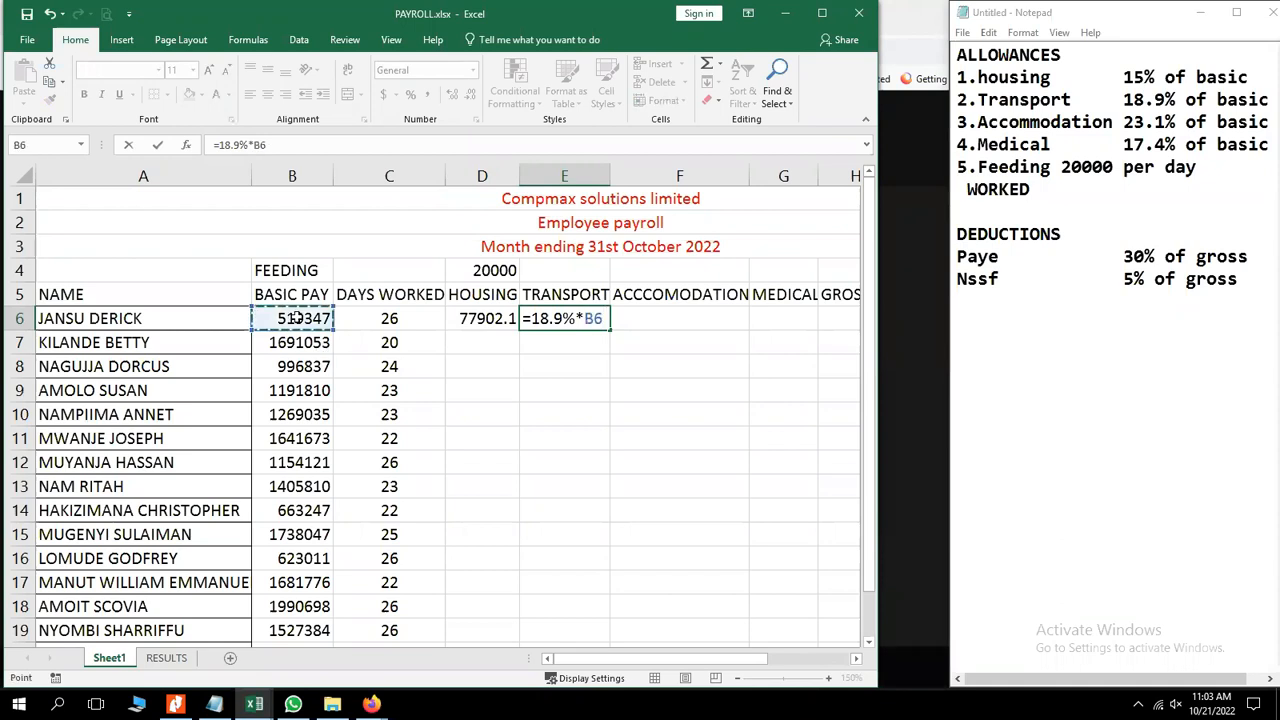
key("Return")
Calculate the first employee's accommodation allowance in F6 as 23.1% of basic pay with =23.1%*B6.
left_click(658, 316)
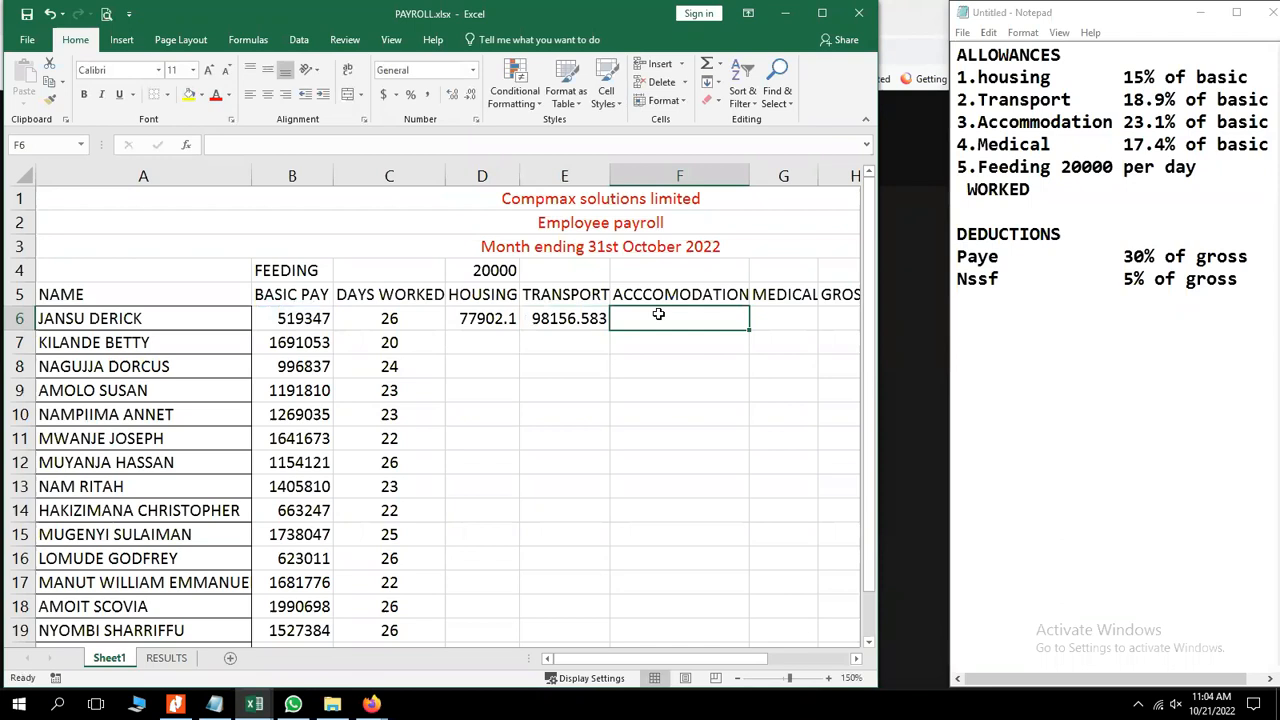
type("=23")
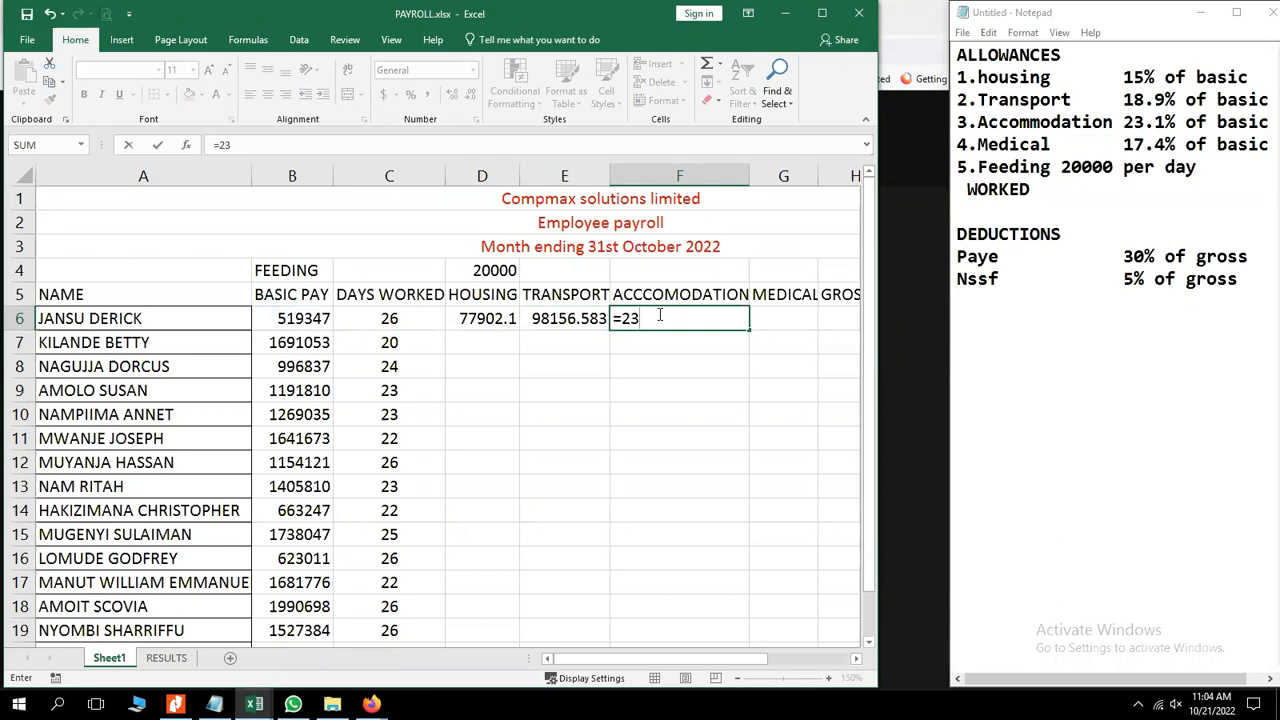
type(".1%*")
left_click(313, 317)
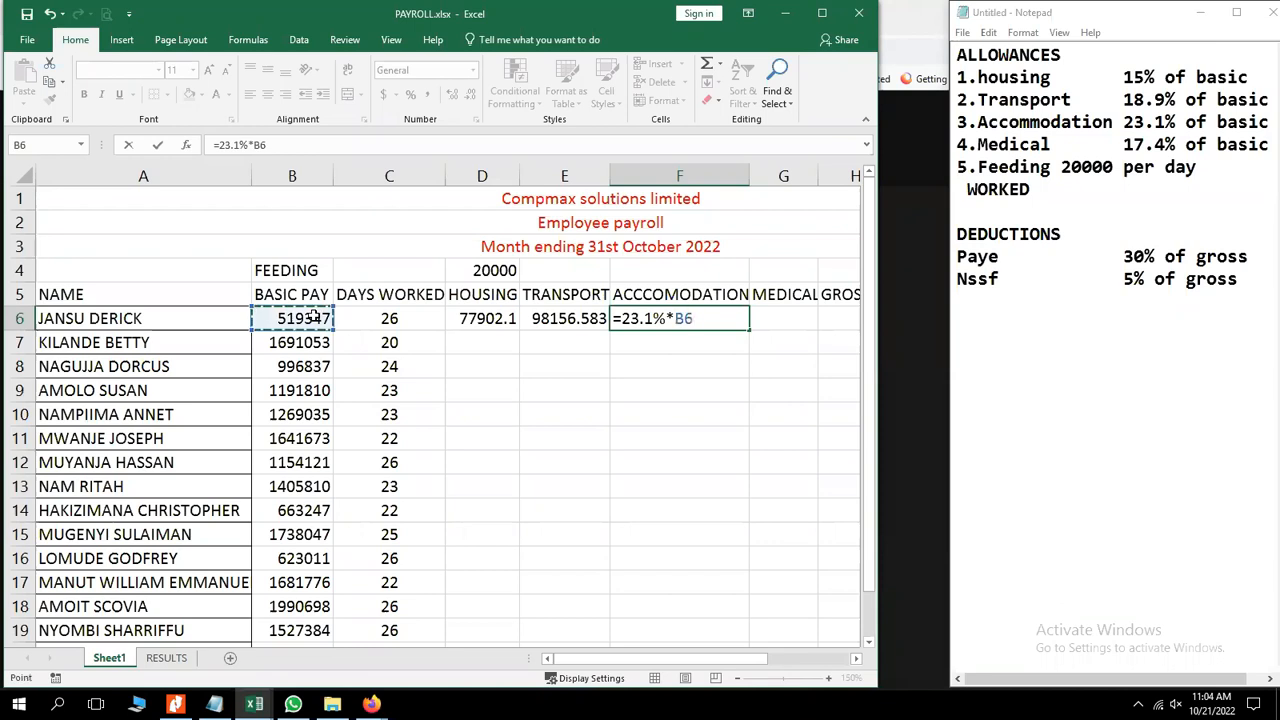
key("Return")
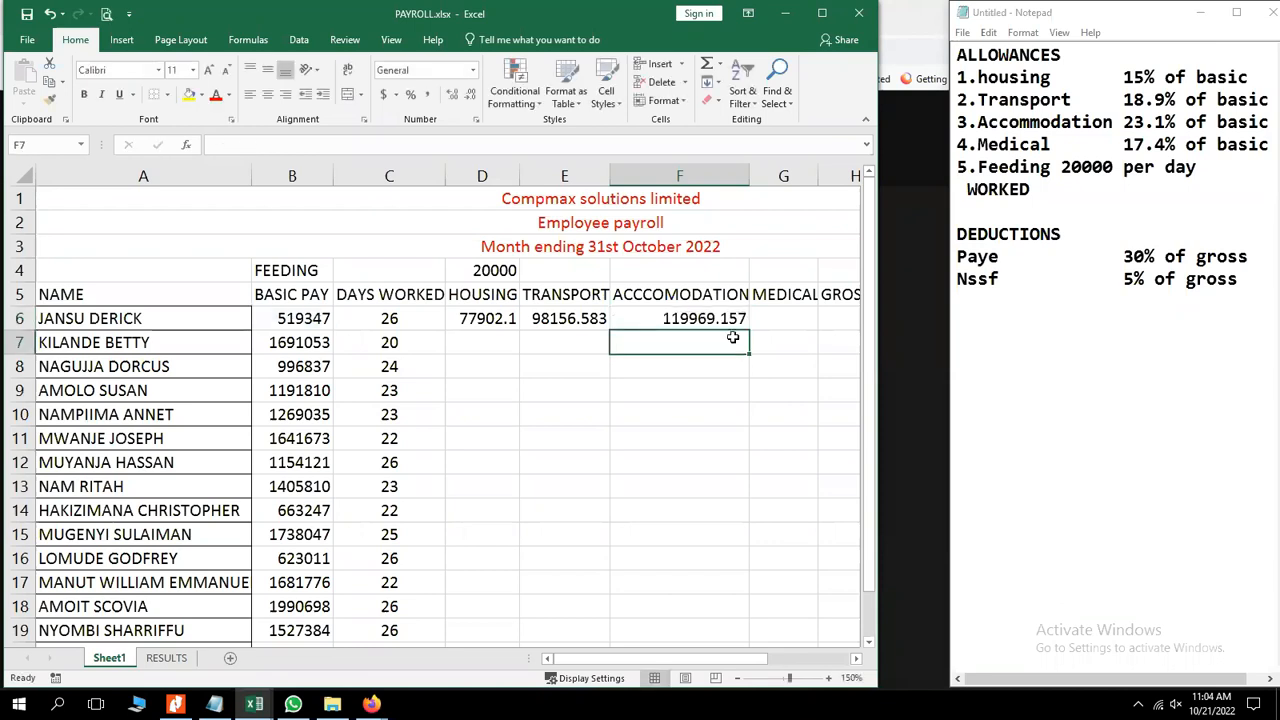
Calculate the first employee's MEDICAL allowance in G6 as 17.4% of basic pay with =17.4%*B6.
left_click(780, 320)
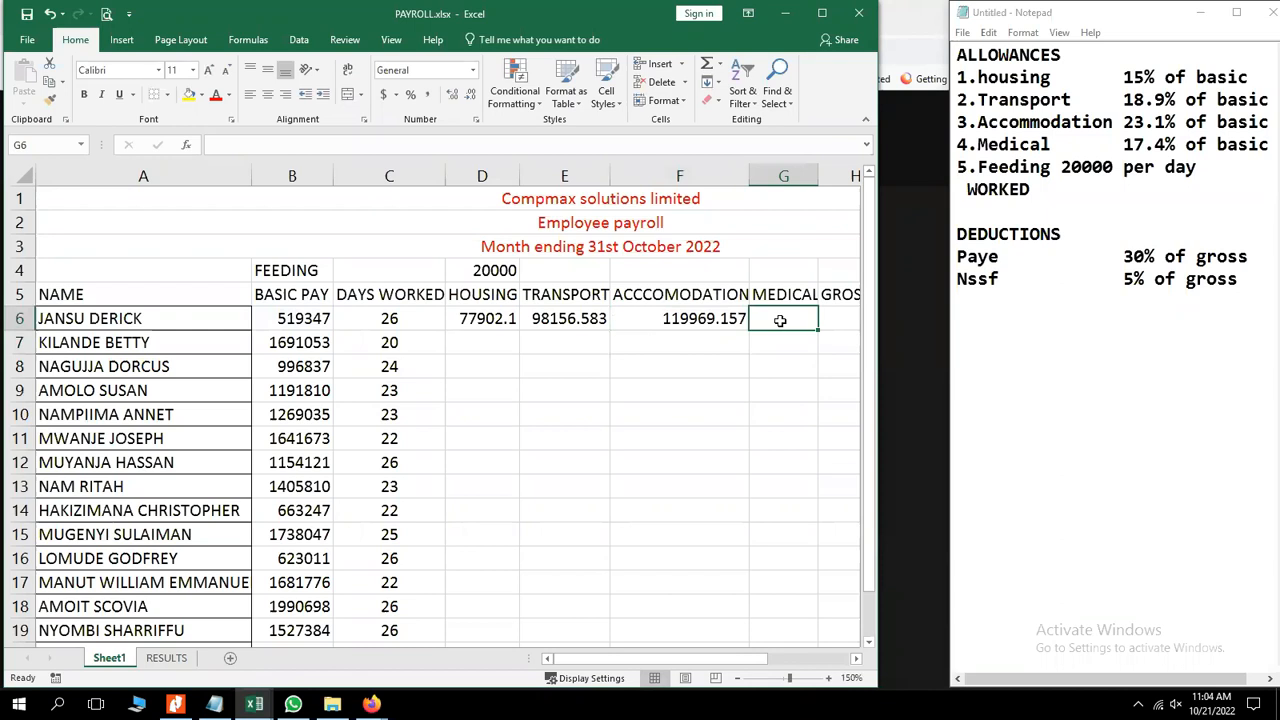
type("=")
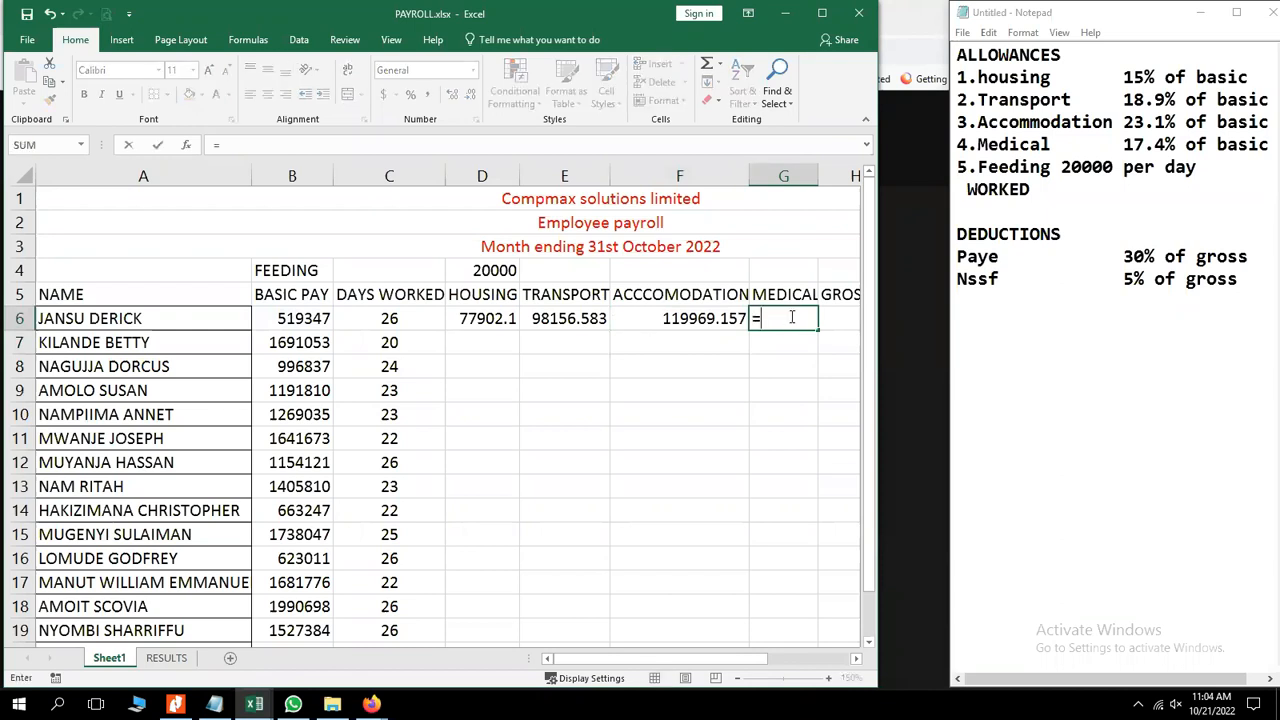
type("17")
type(".4")
type("%")
key("BackSpace")
type("%")
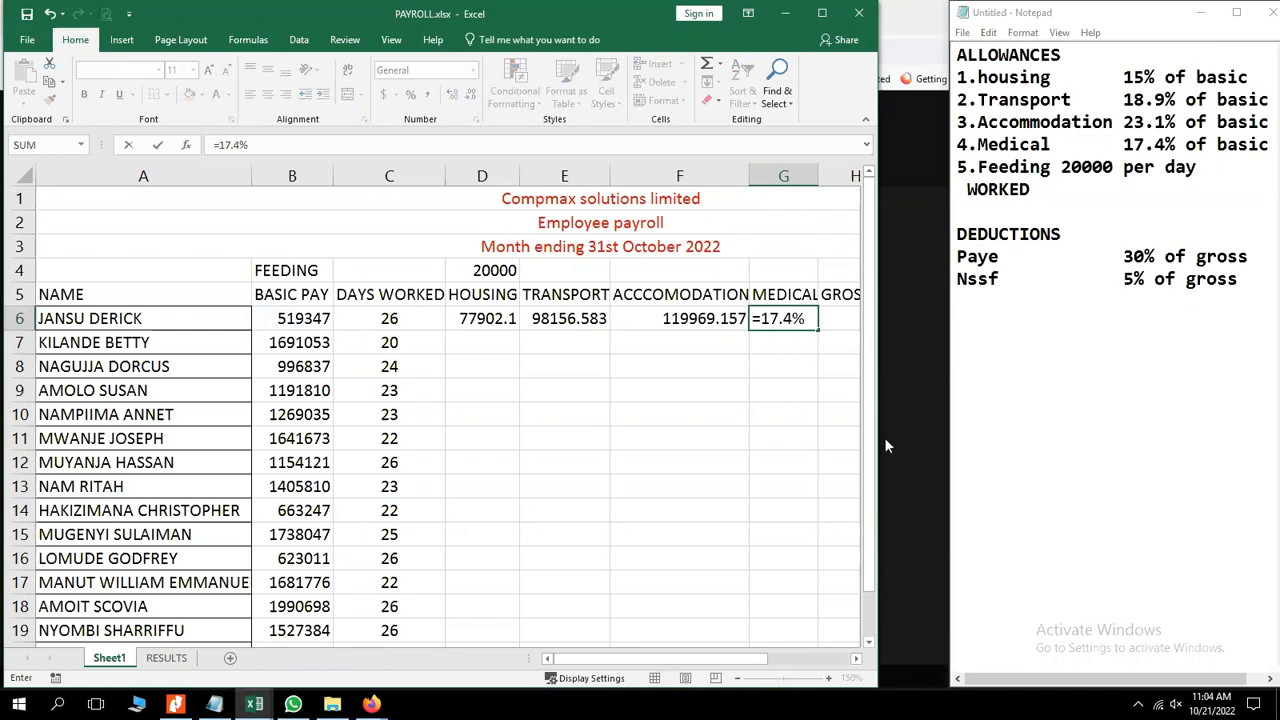
type("*")
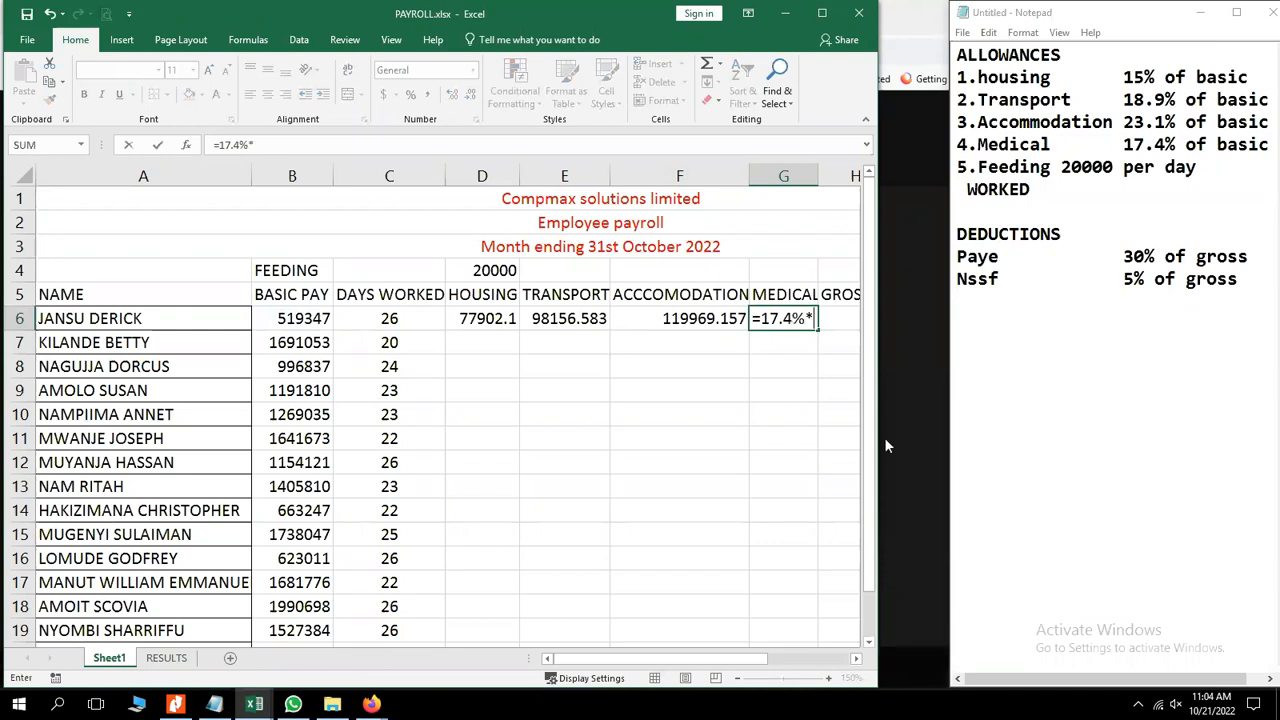
left_click(305, 318)
key("Return")
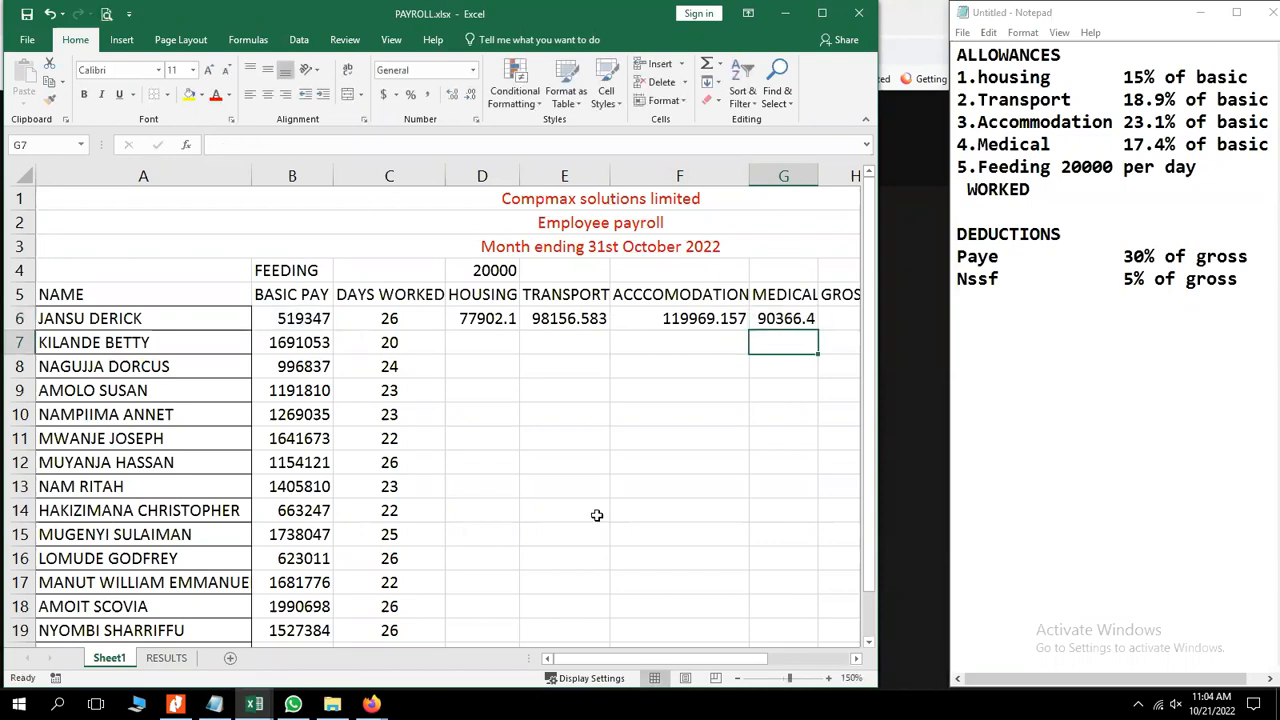
Enter the fixed feeding rate as =20000 in the first employee's GROSS cell H6.
left_click(857, 659)
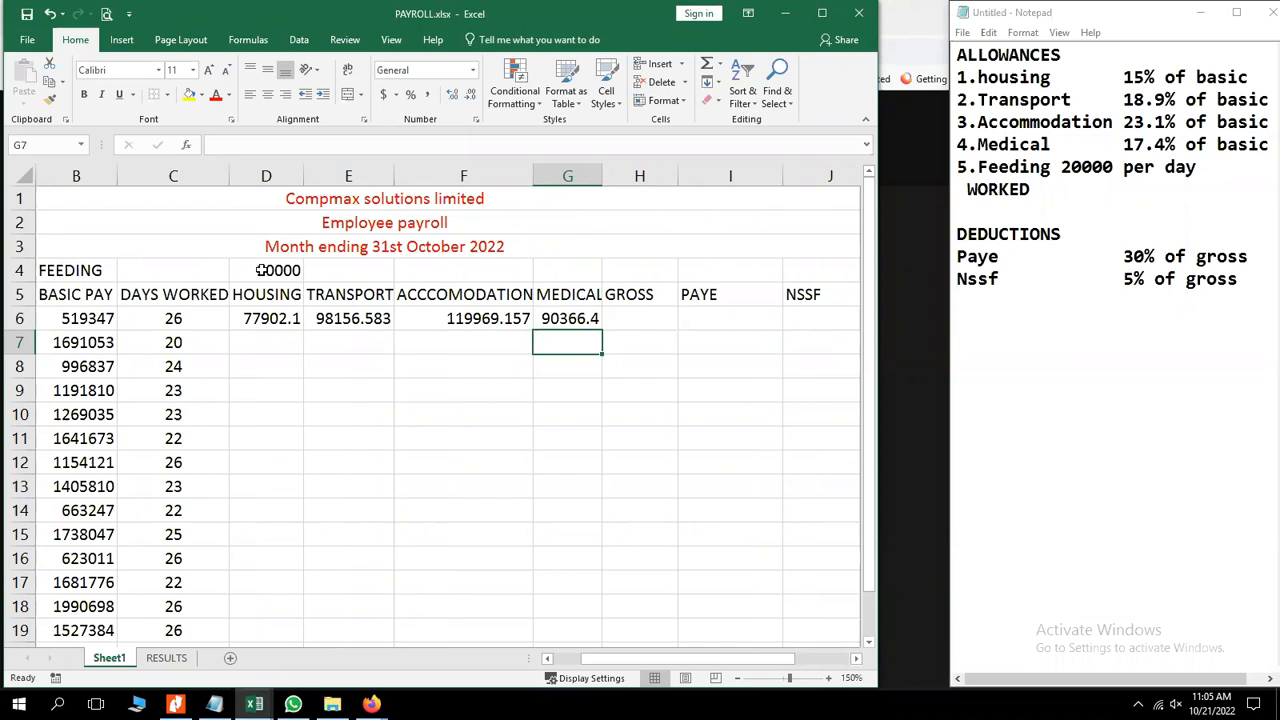
left_click(631, 318)
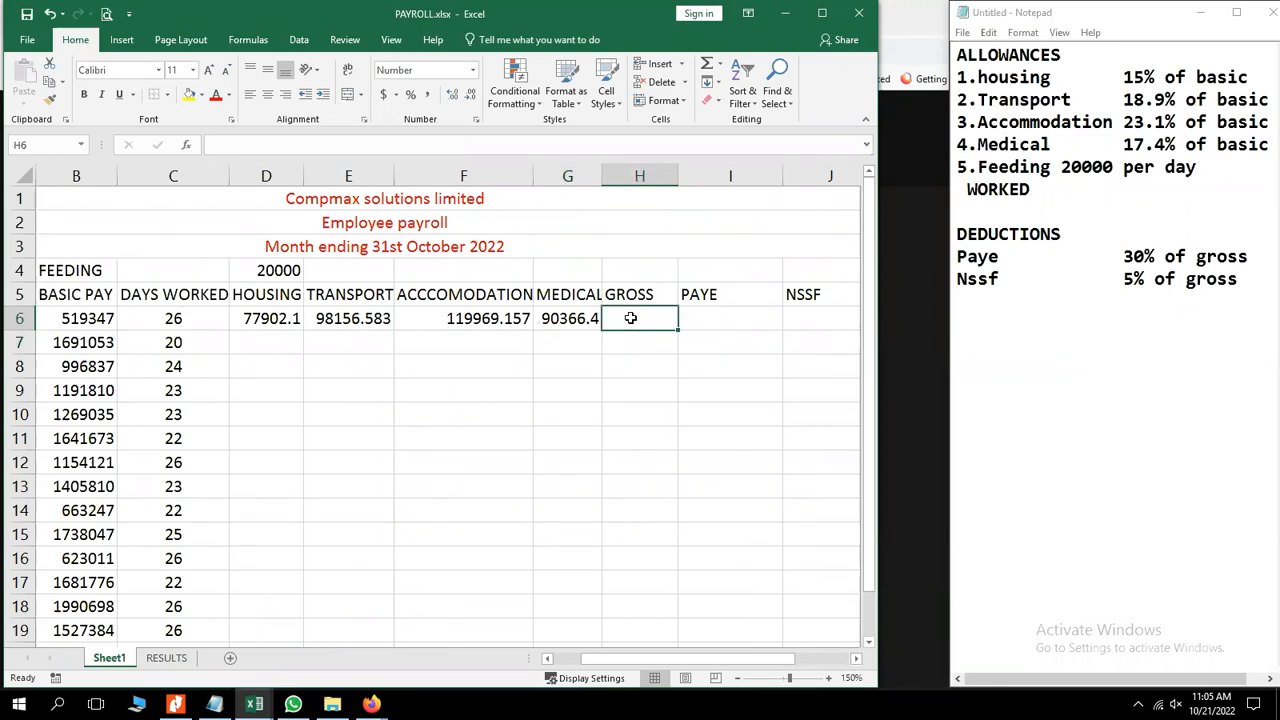
type("=")
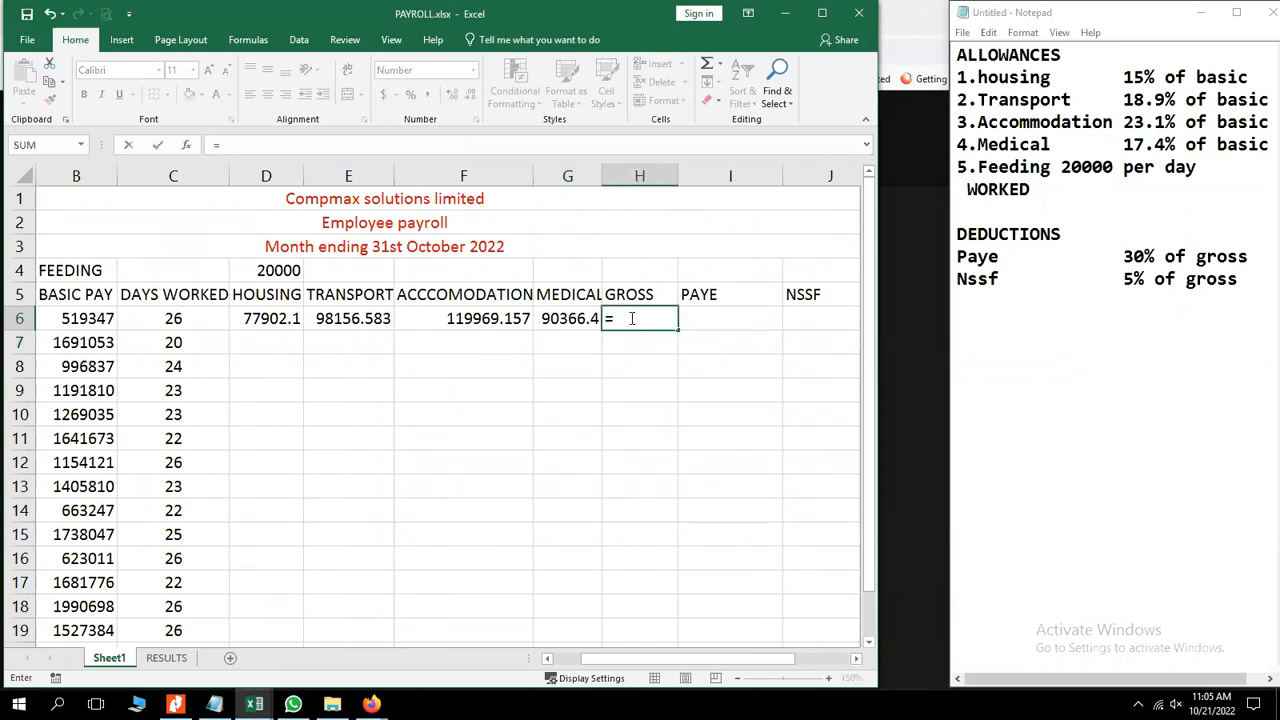
type("20000")
key("Return")
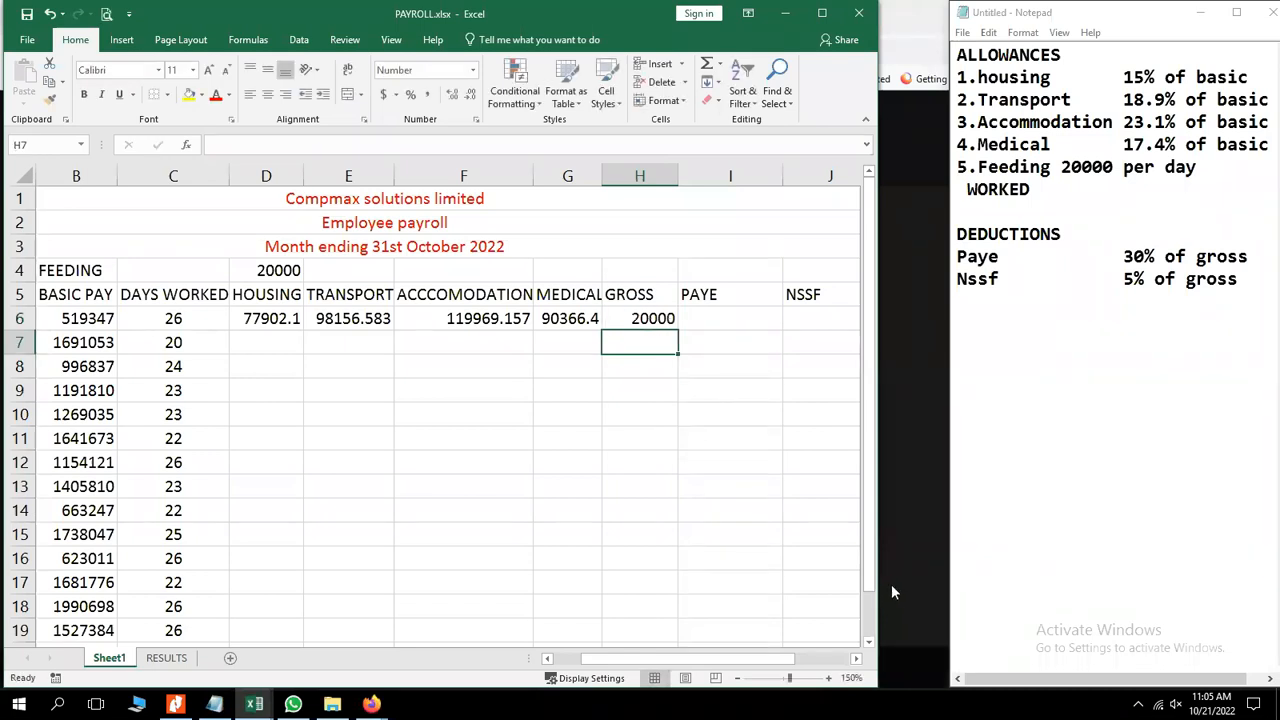
Replace the fixed number in H6 with a reference to the feeding rate cell, =D4.
left_click(660, 318)
double_click(658, 318)
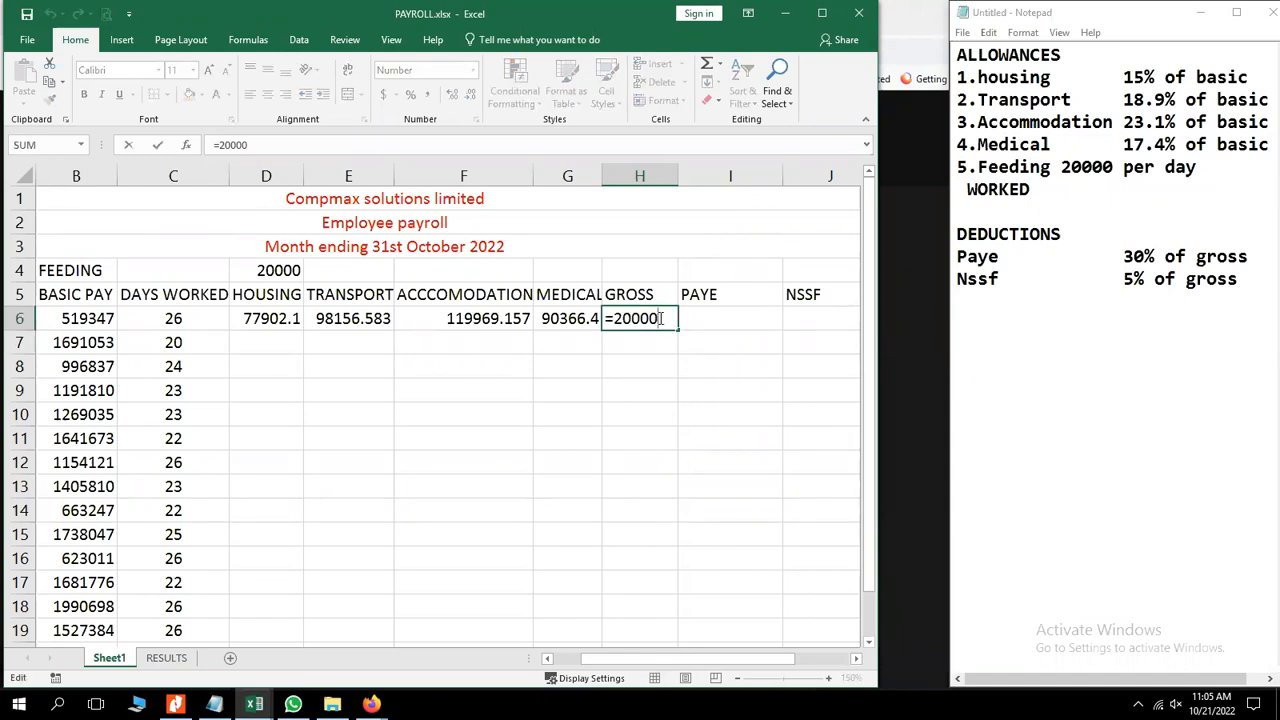
key("BackSpace")
key("BackSpace")
key("BackSpace")
key("BackSpace")
key("BackSpace")
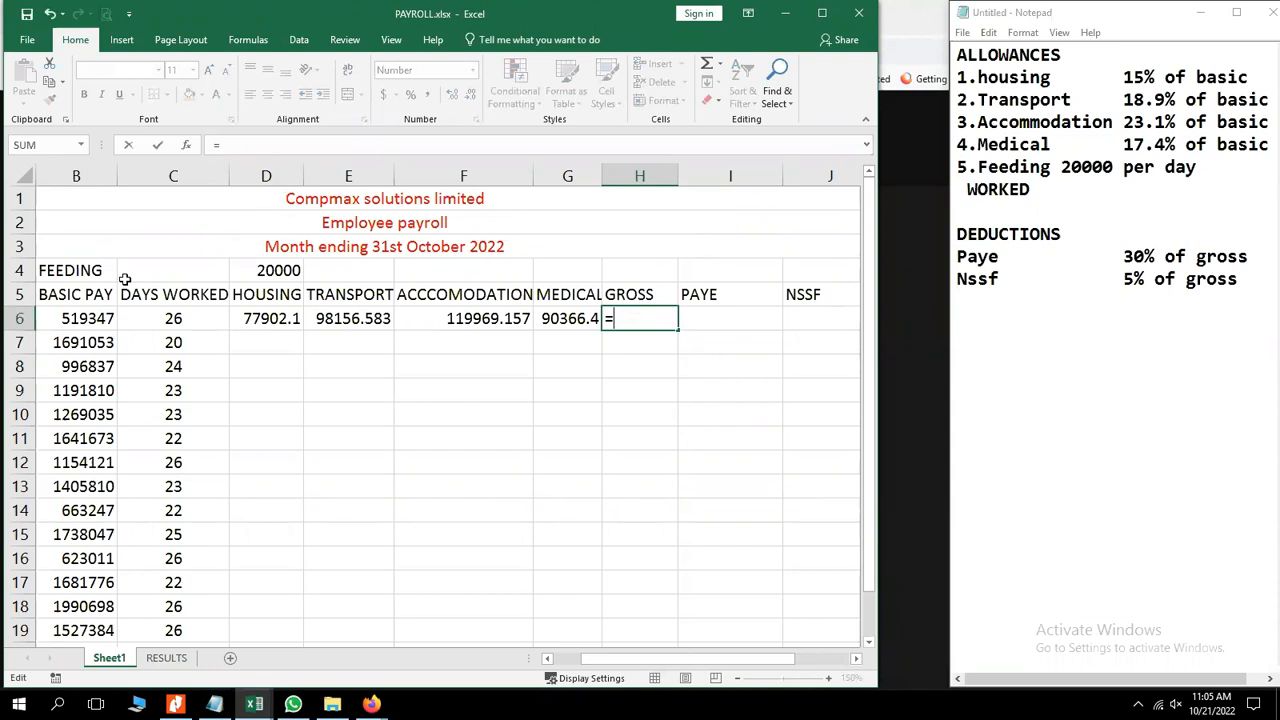
left_click(261, 270)
key("Return")
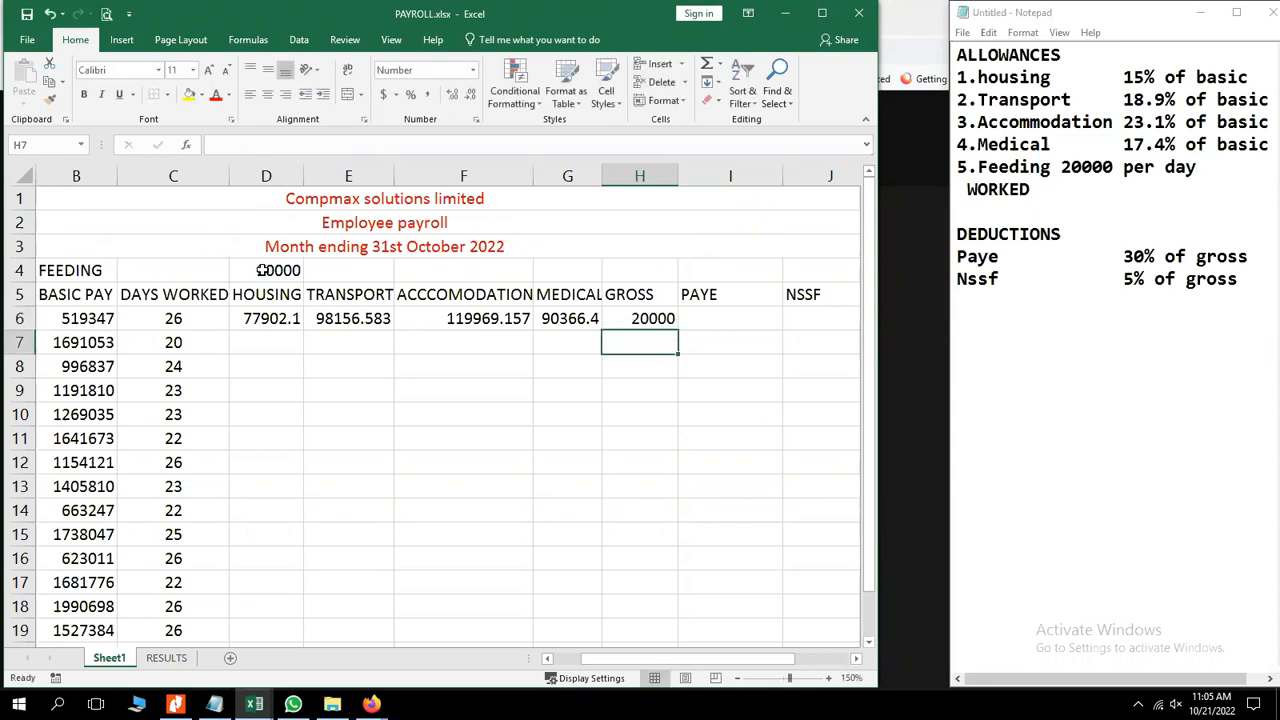
Extend the H6 formula to multiply the feeding rate by the first employee's days worked, =D4*C6.
double_click(650, 318)
type("*")
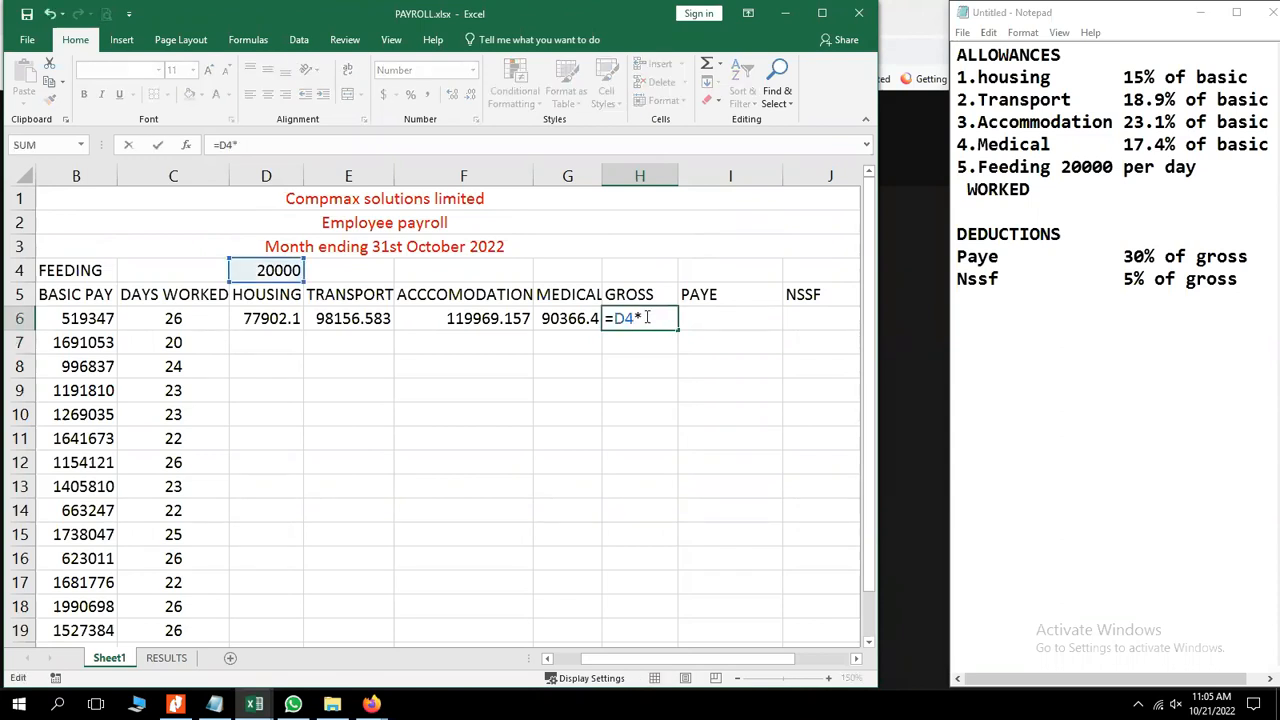
left_click(186, 318)
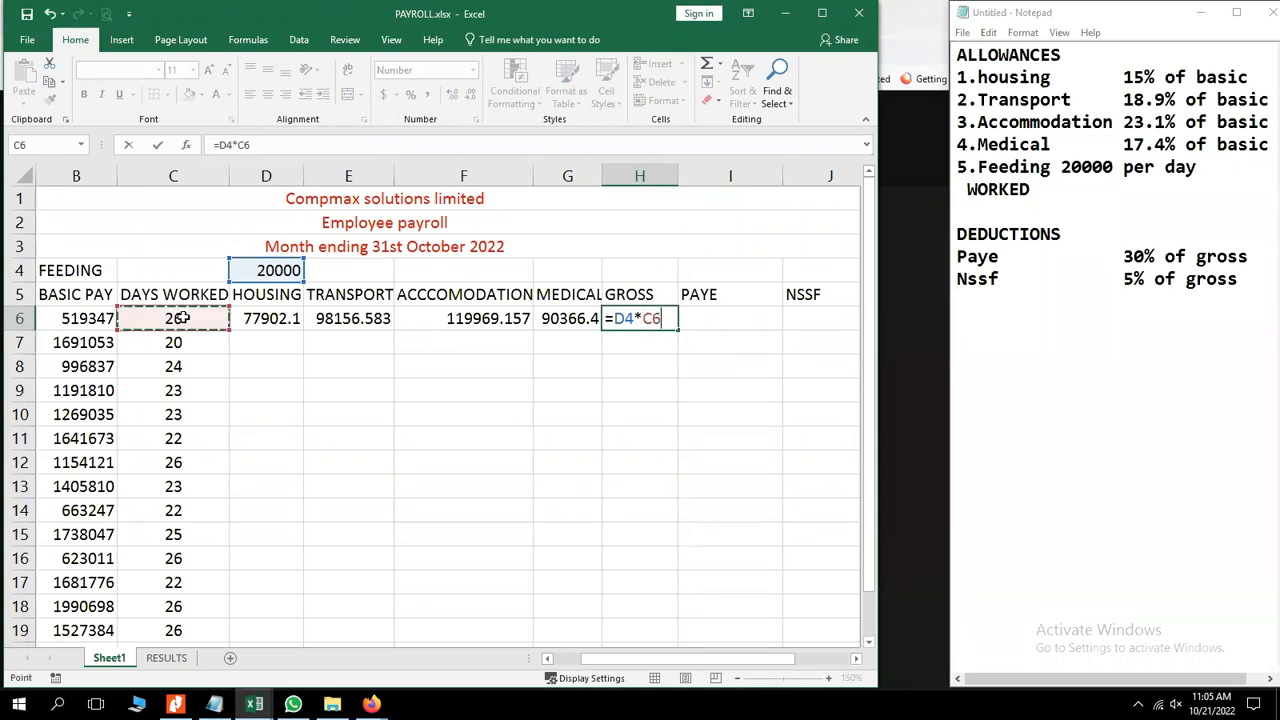
key("Return")
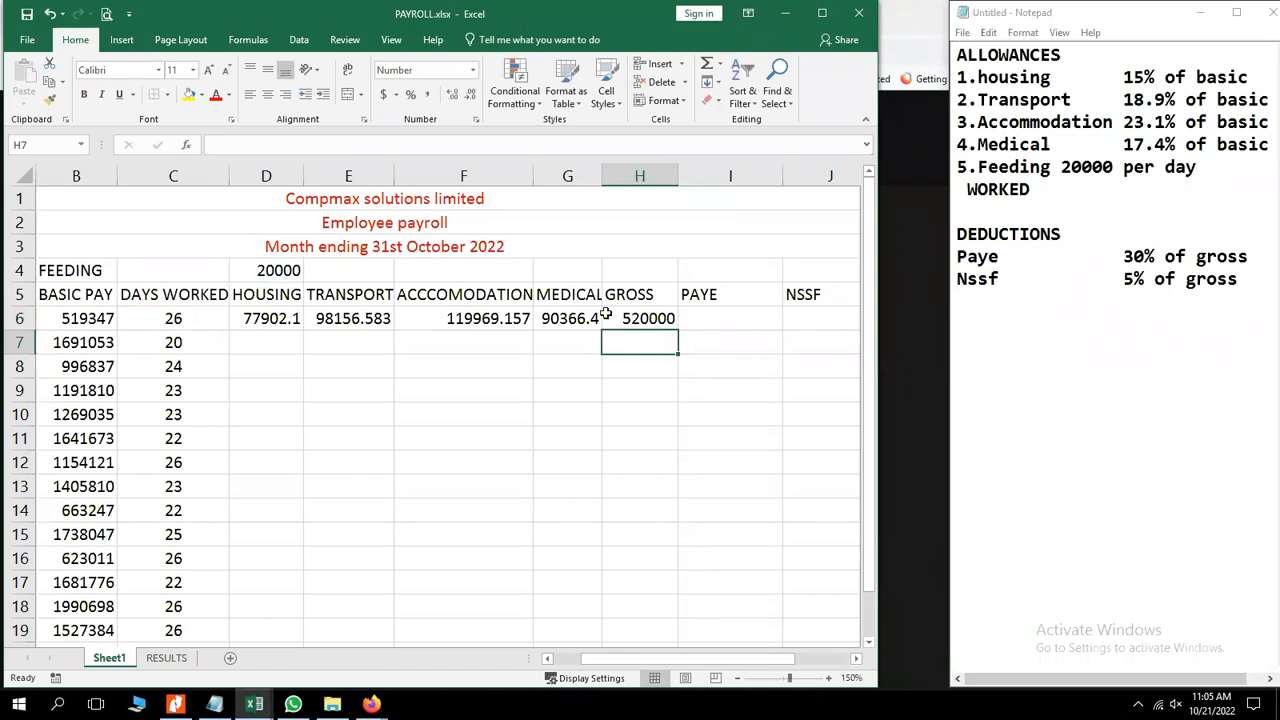
left_click(654, 316)
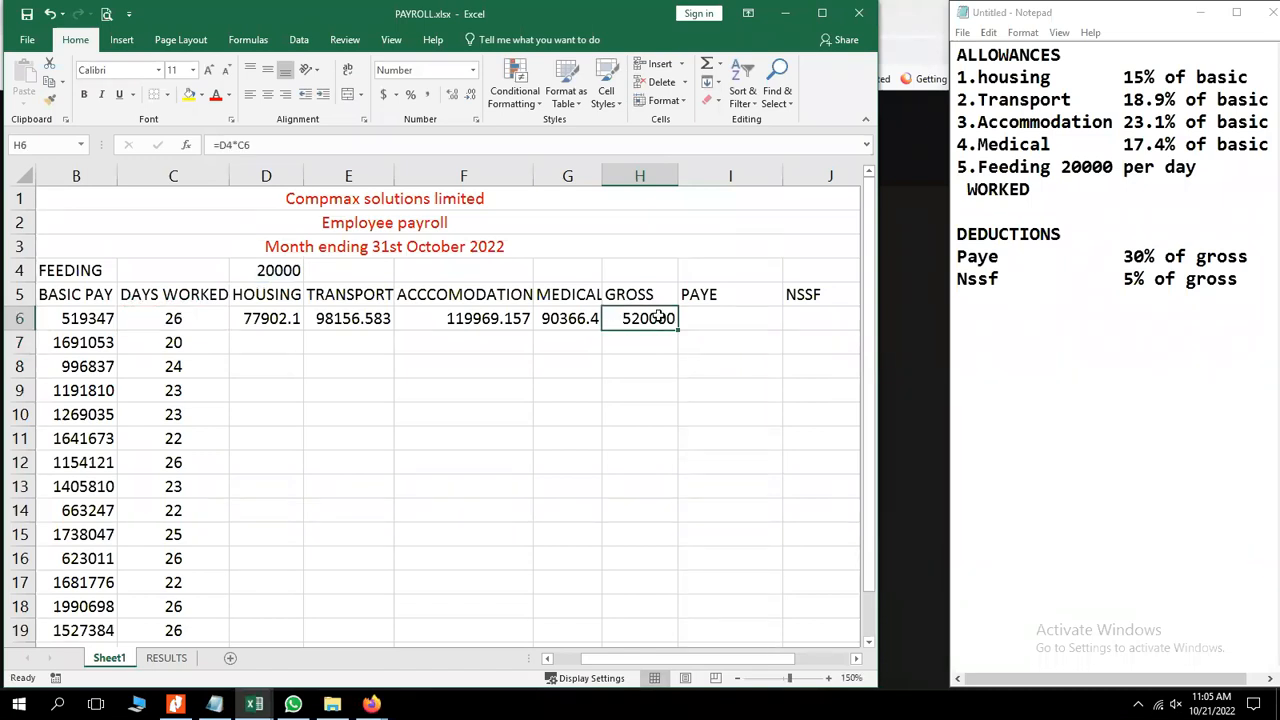
Try filling the H6 feeding formula down to H7 and inspect the cell references in both cells.
left_click_drag(678, 328, 673, 347)
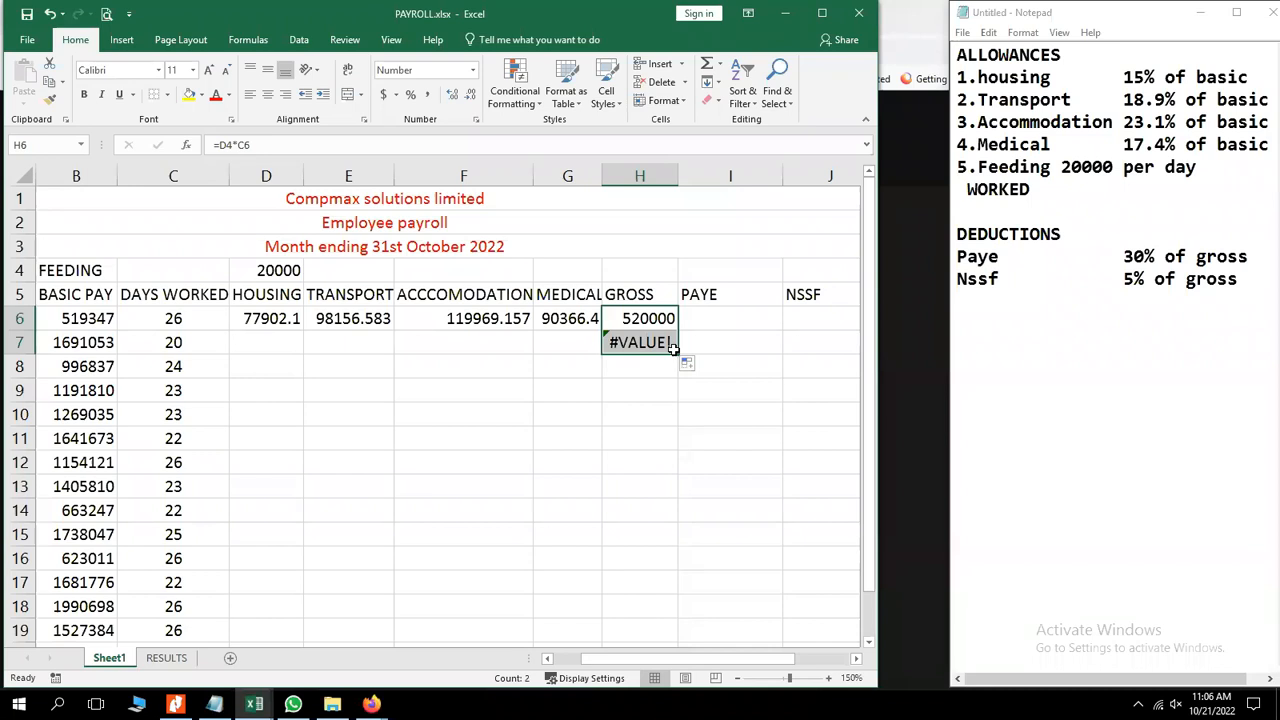
left_click(640, 318)
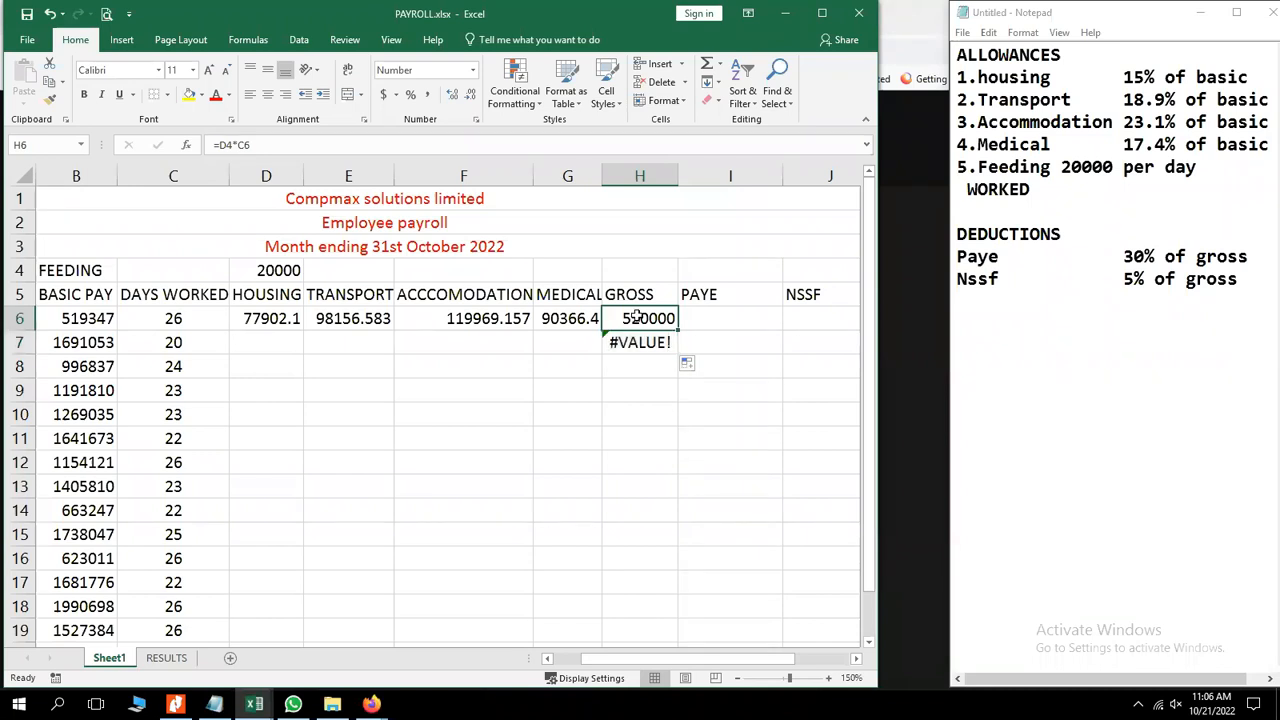
double_click(640, 318)
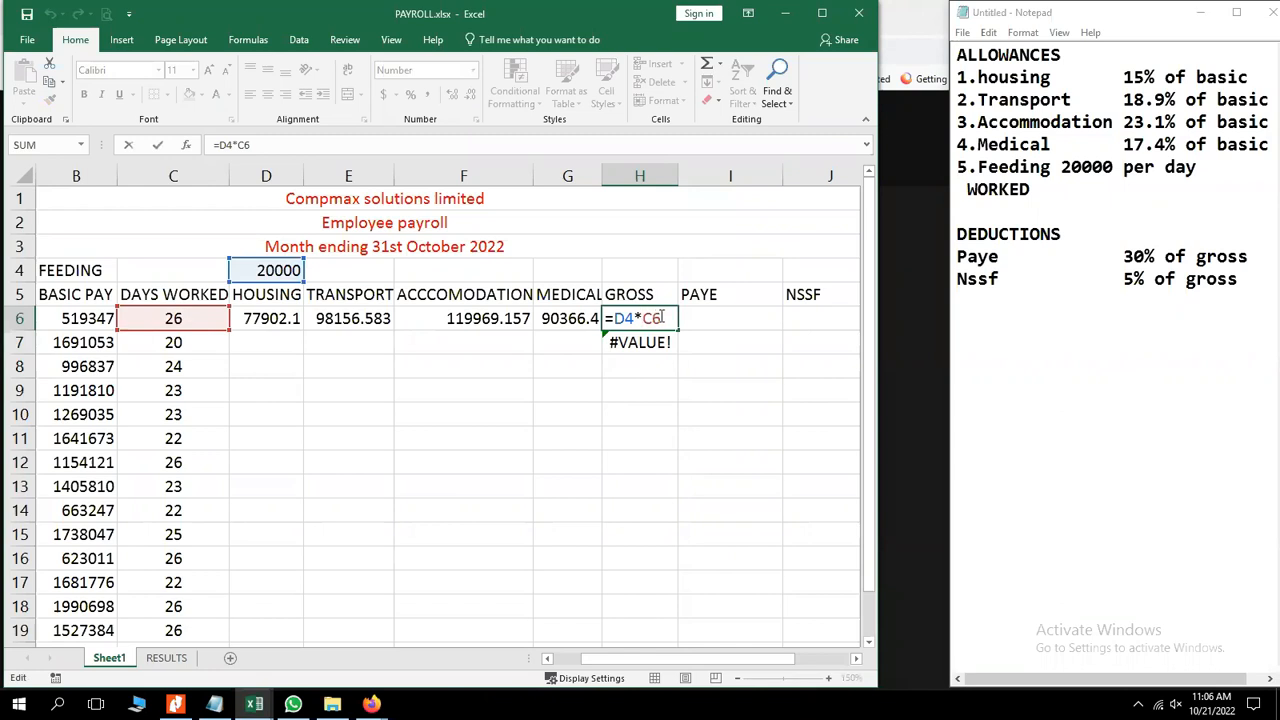
key("Return")
left_click(668, 318)
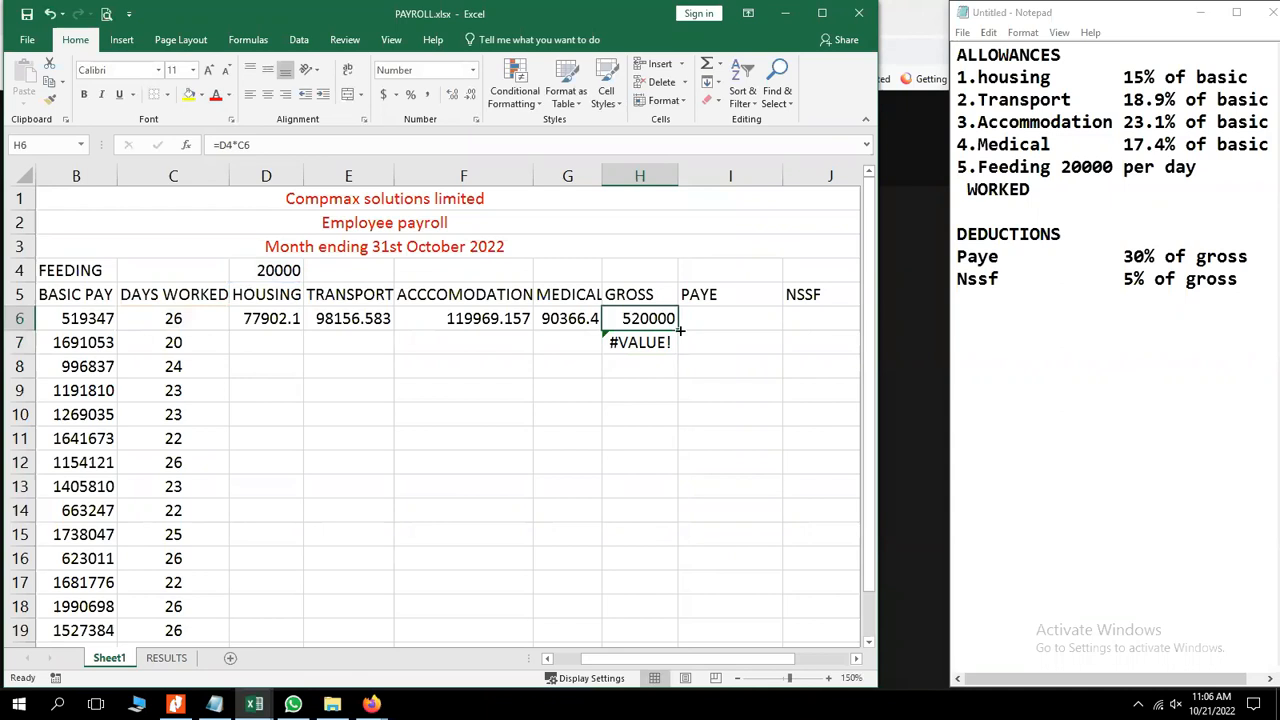
left_click_drag(679, 330, 679, 353)
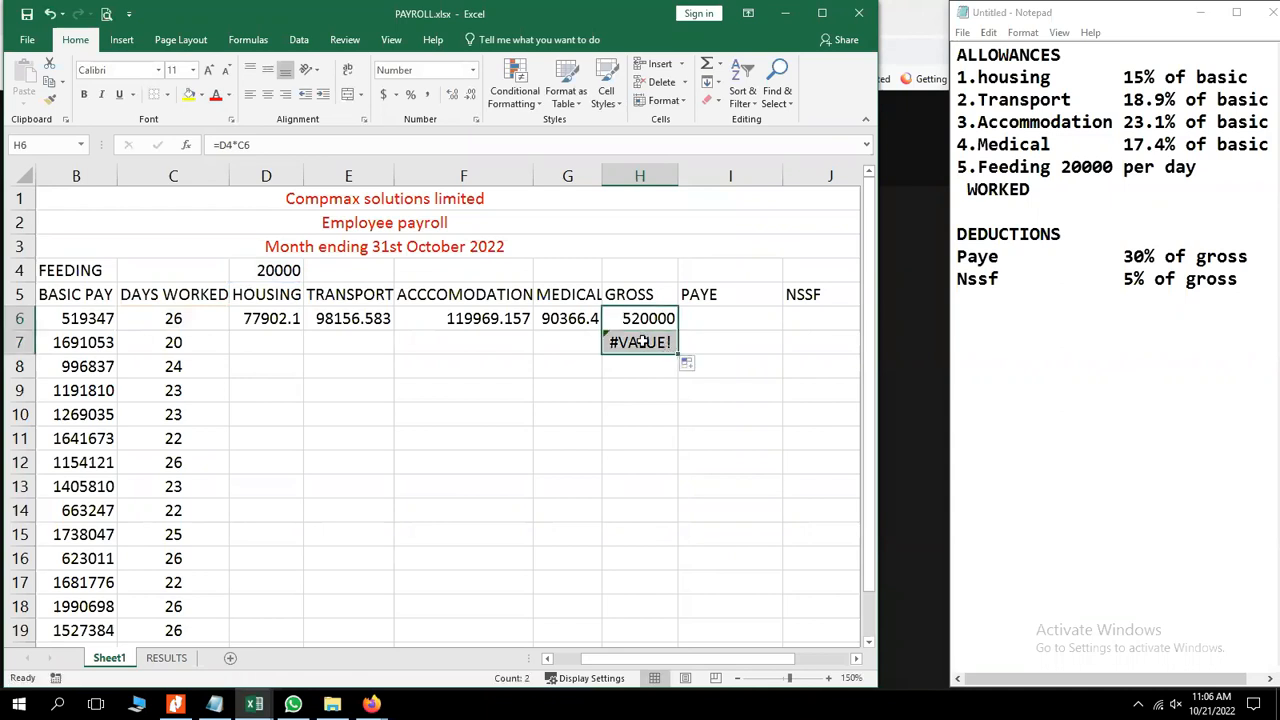
double_click(642, 341)
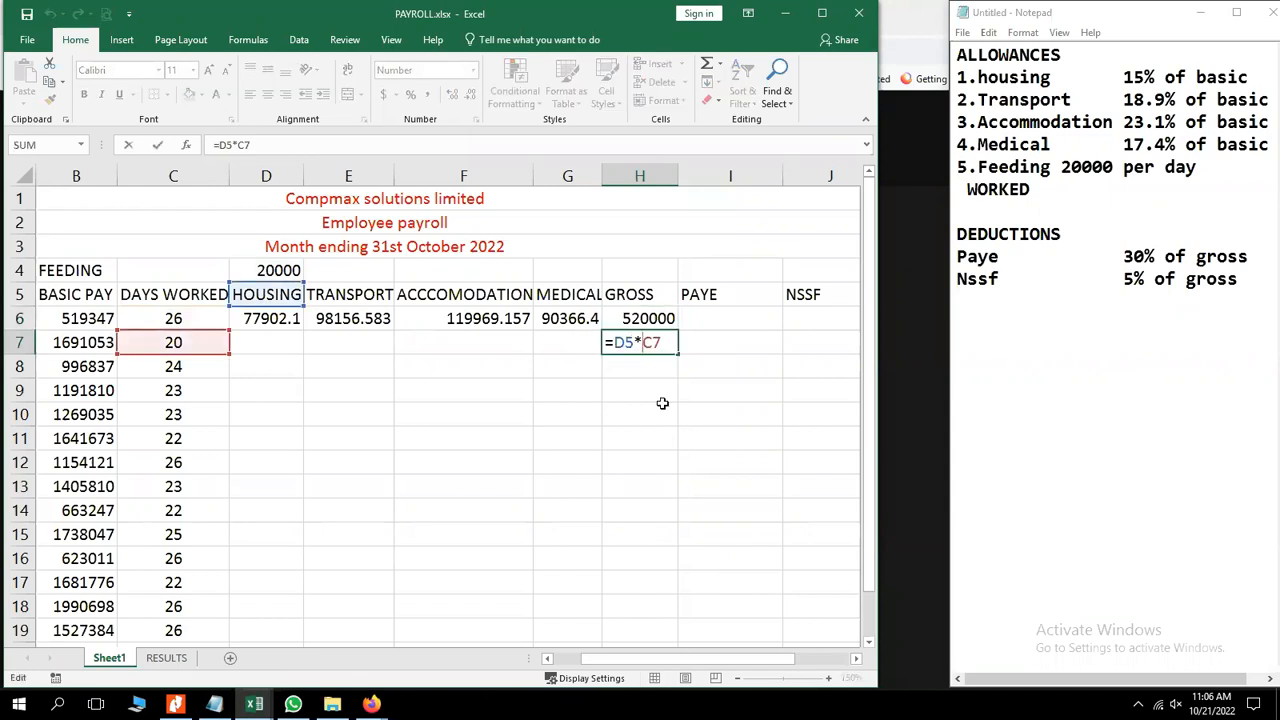
key("Return")
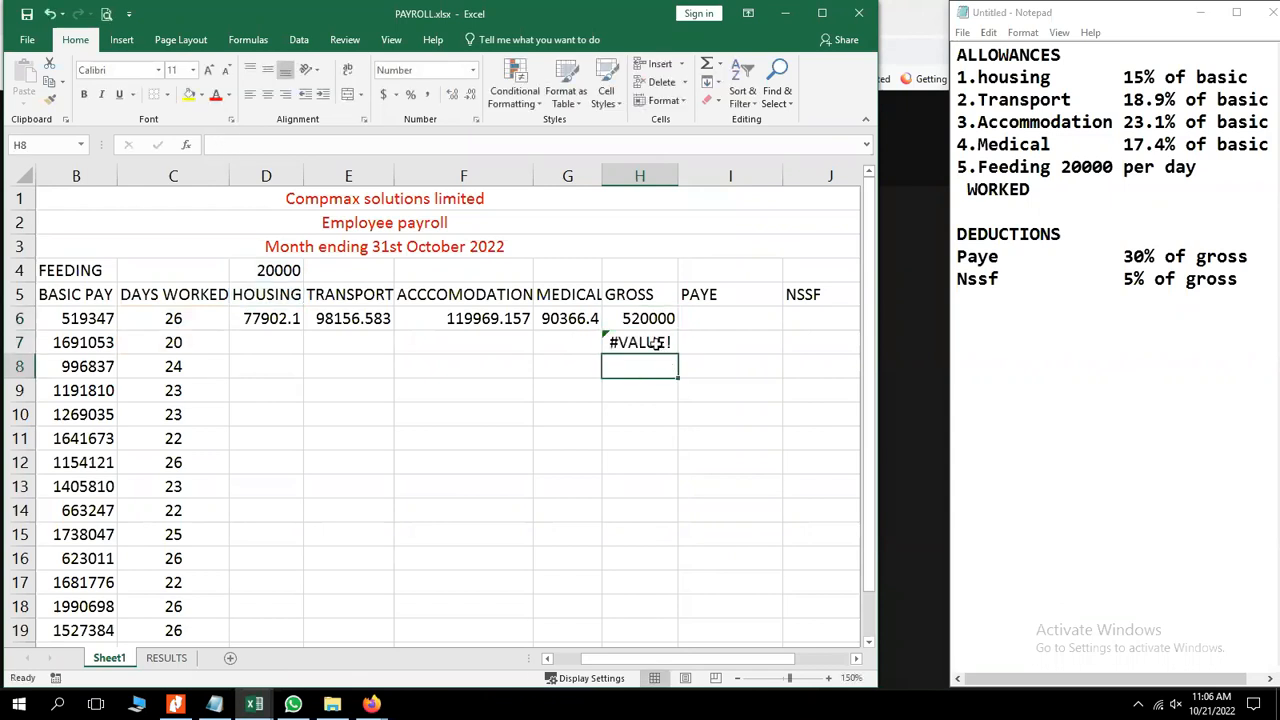
Fill the H7 formula down to H11 and inspect the references in H8 and H7.
left_click(668, 344)
left_click_drag(677, 353, 668, 461)
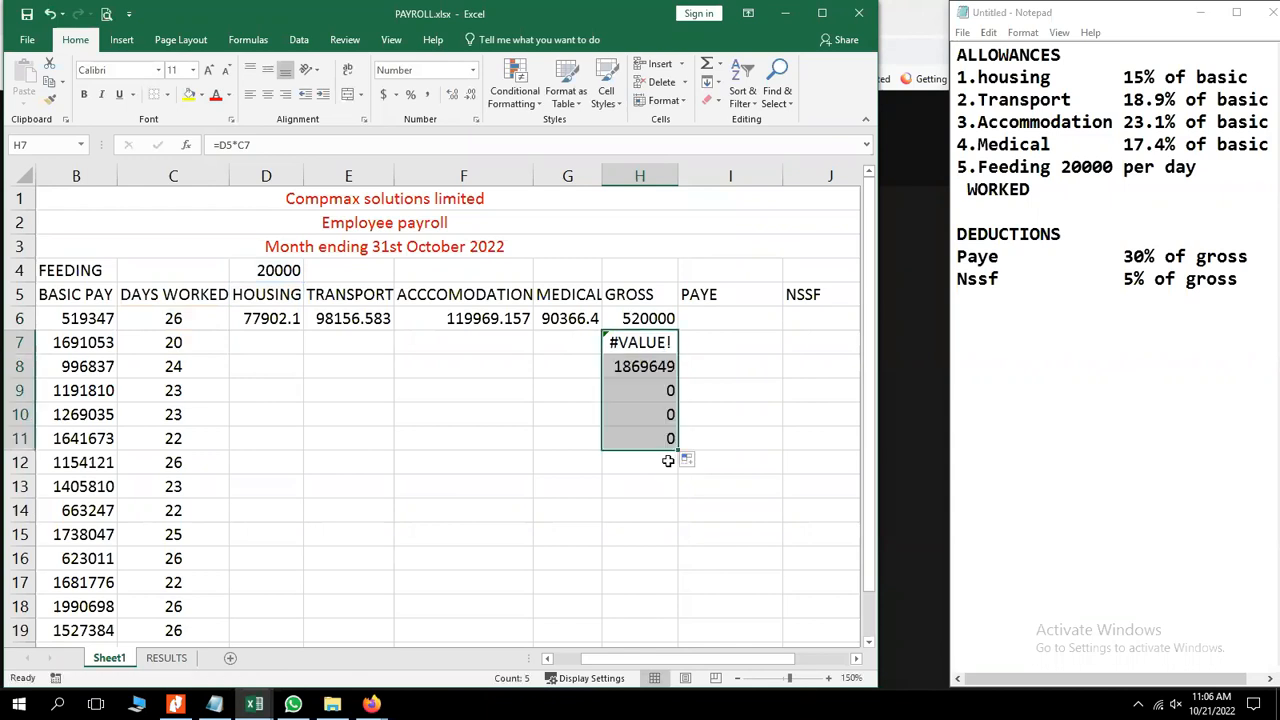
double_click(640, 366)
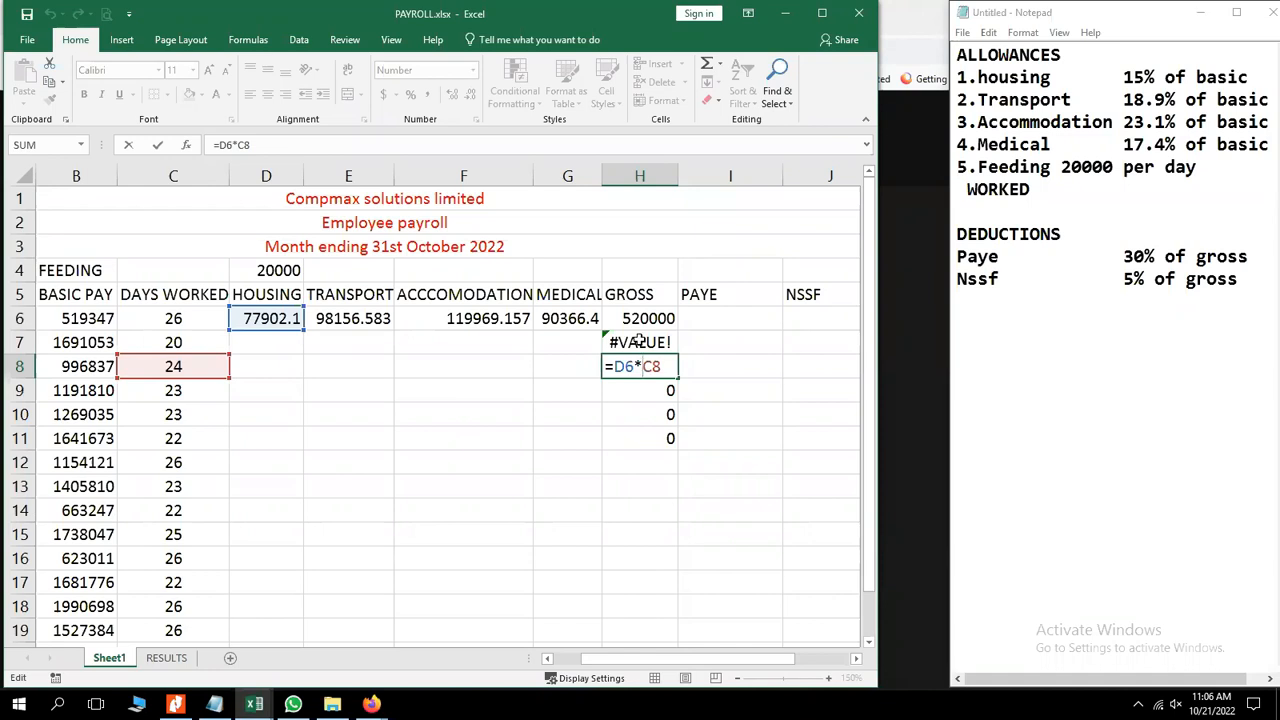
left_click(639, 341)
key("Escape")
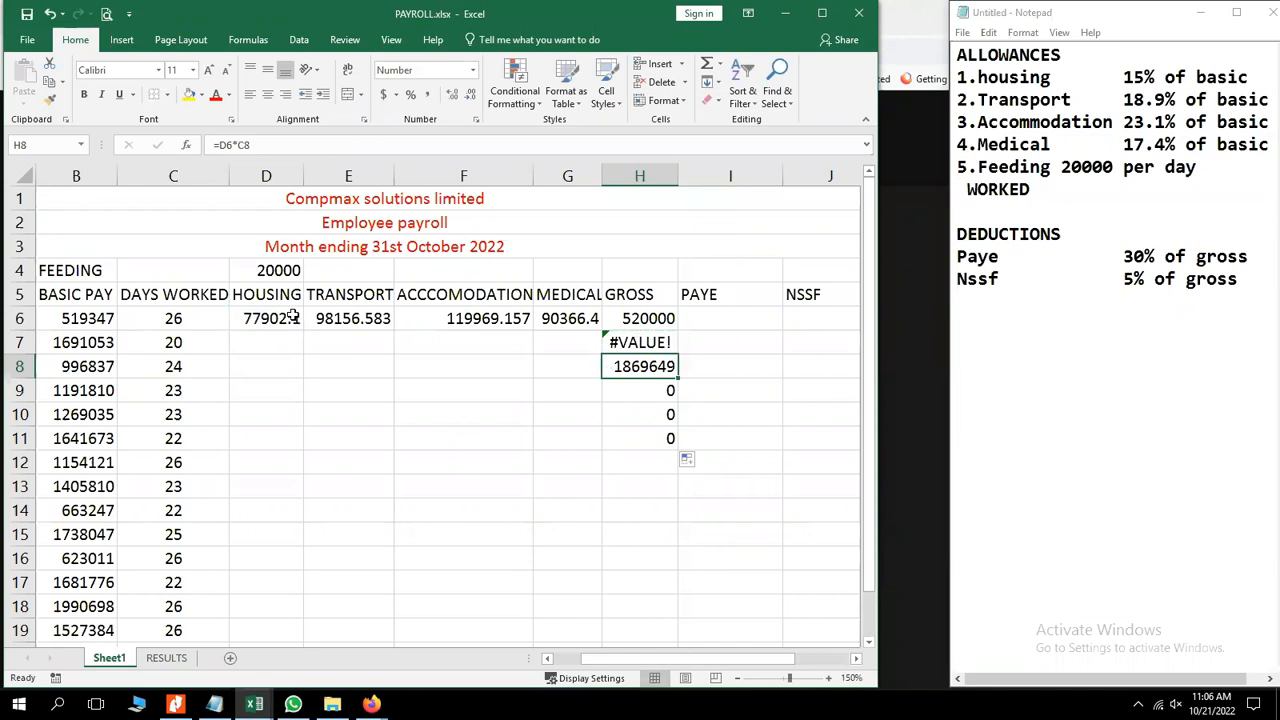
double_click(634, 341)
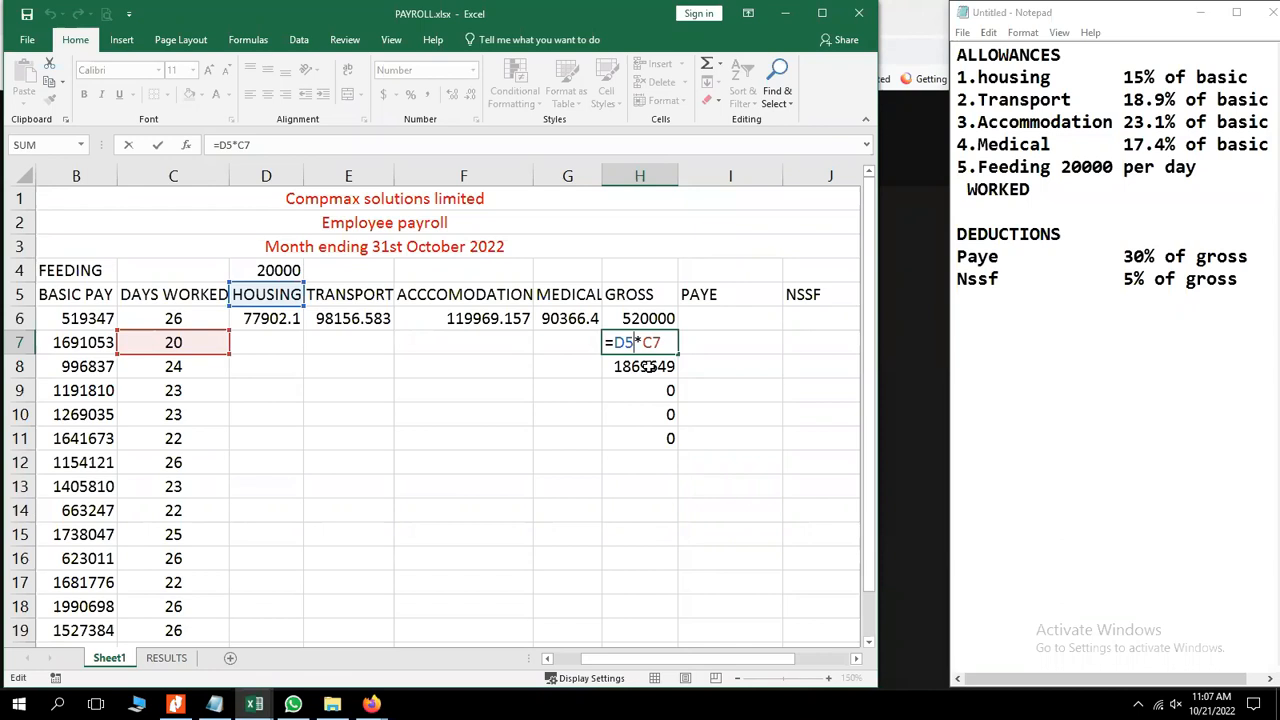
left_click(269, 341)
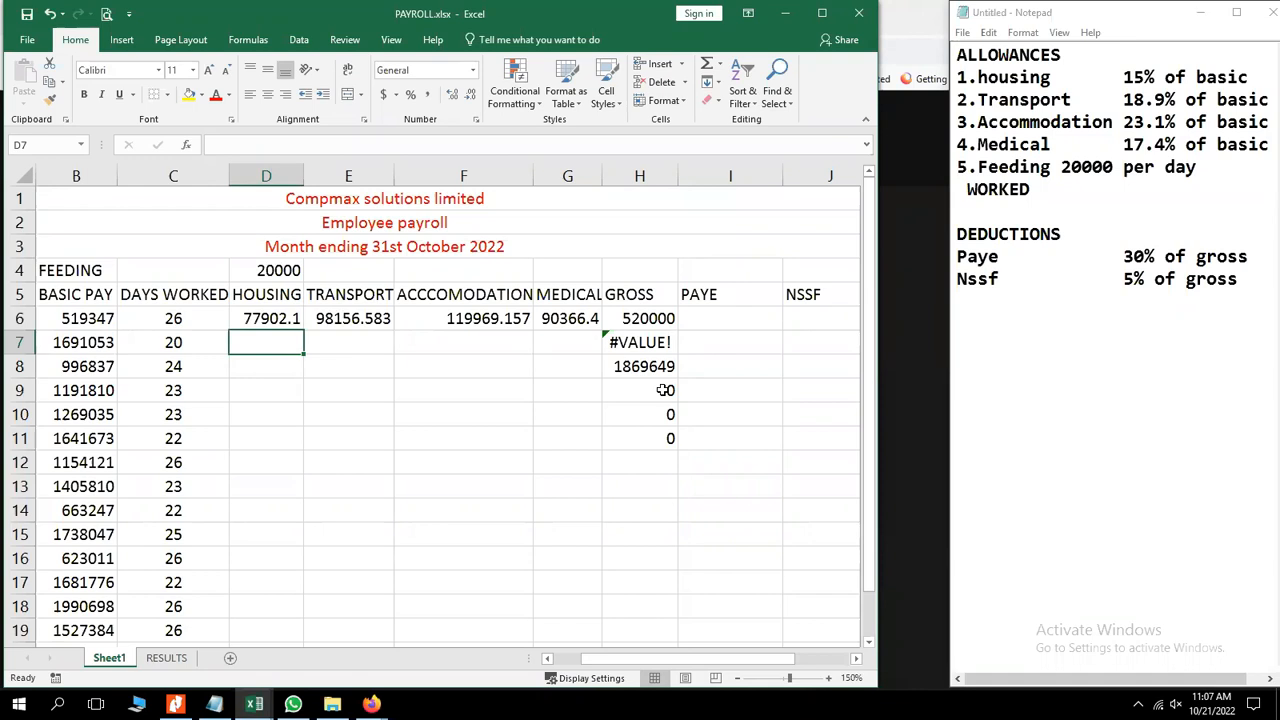
Clear the copied formulas from H7:H11.
left_click(650, 341)
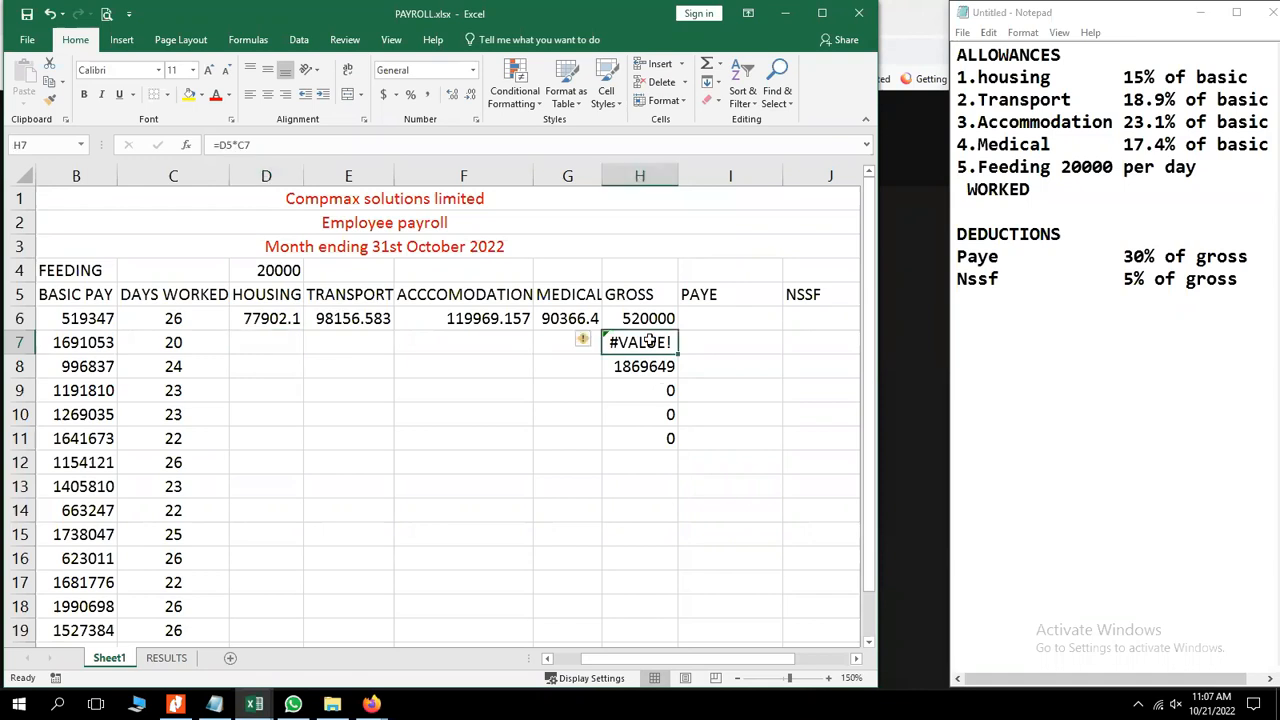
left_click_drag(650, 341, 665, 437)
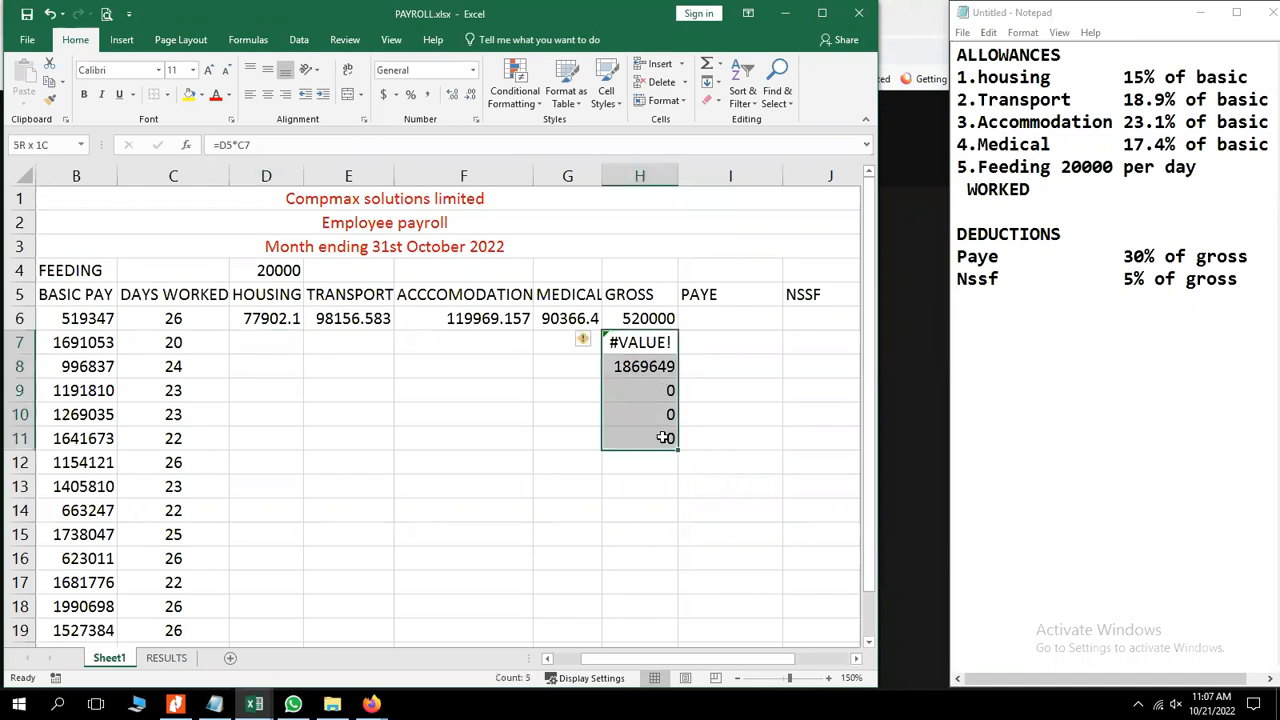
key("Delete")
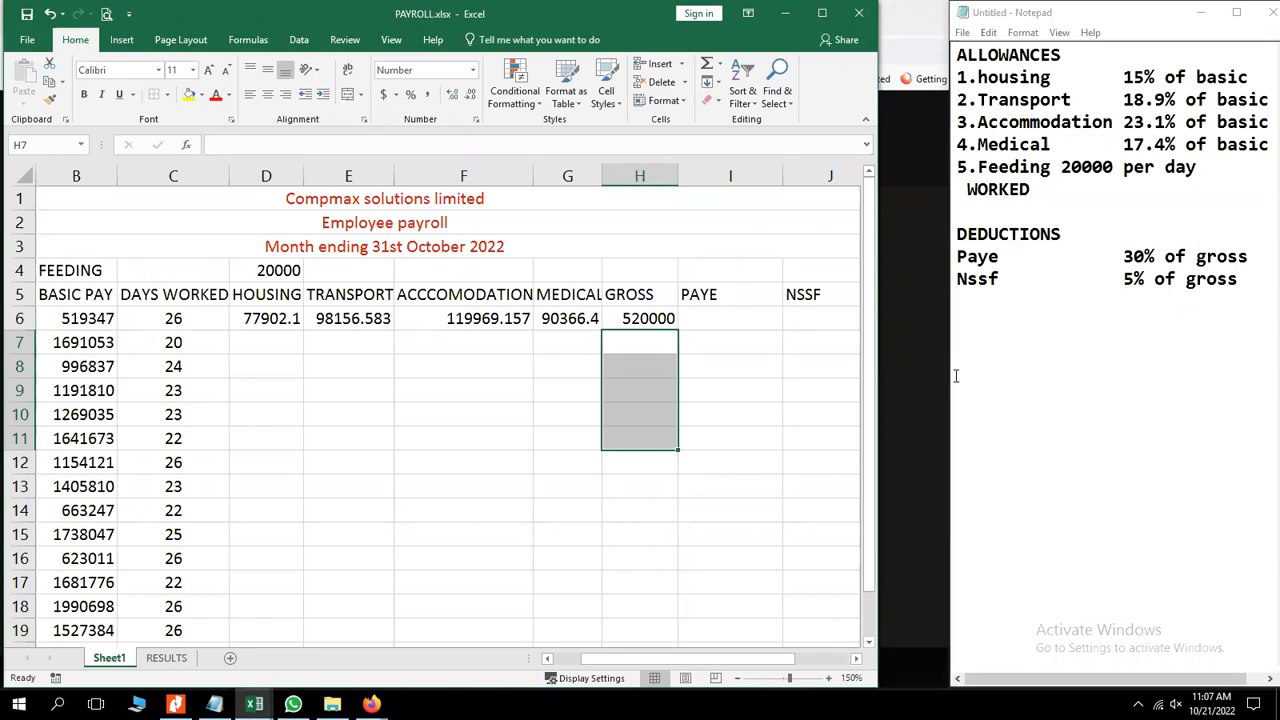
Switch to Notepad and note D4 and $D$4 on separate lines below the Nssf deduction.
left_click(1154, 331)
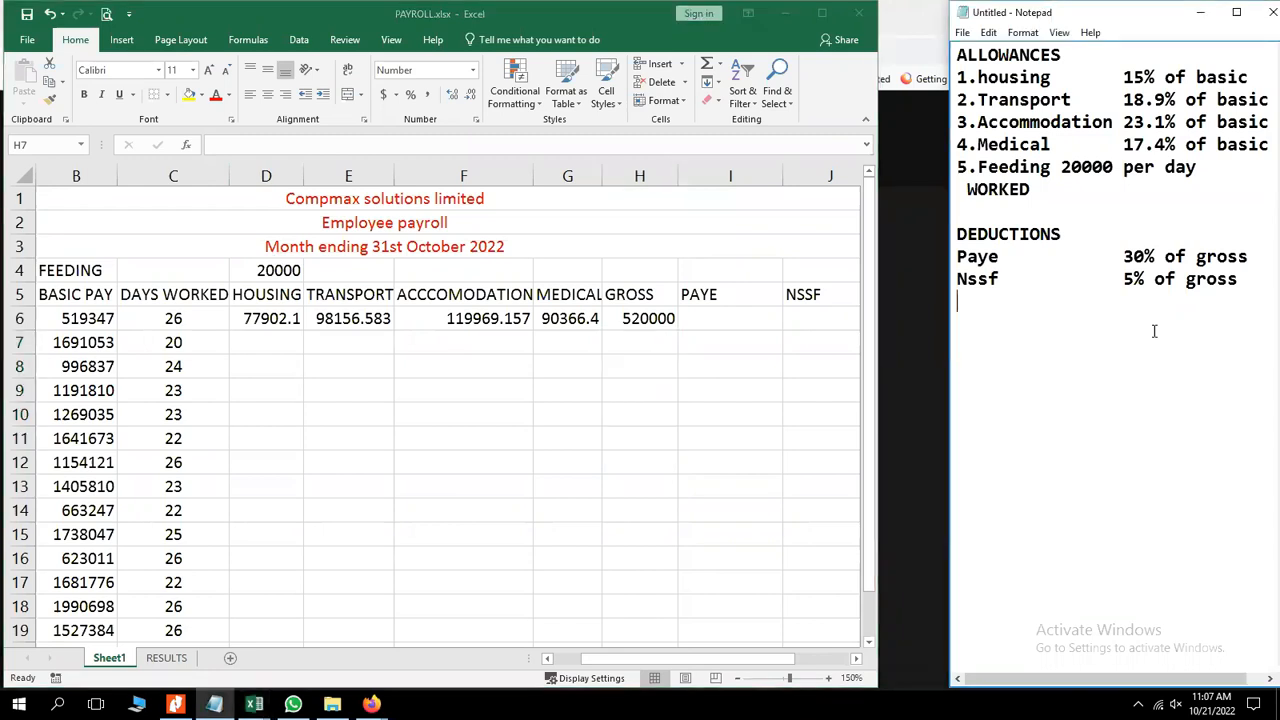
type("D4")
key("Return")
type("$D$4")
Back in Excel, make the feeding rate reference in H6 absolute so the formula reads =$D$4*C6.
left_click(660, 319)
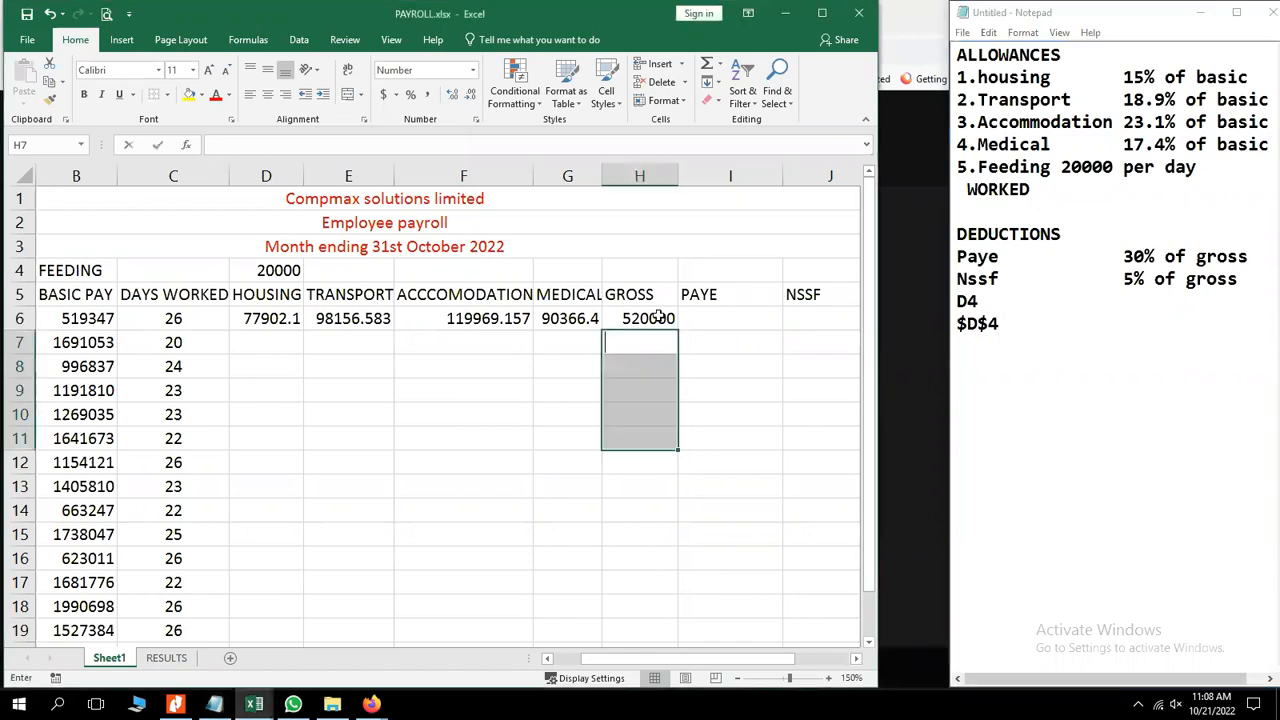
left_click(658, 317)
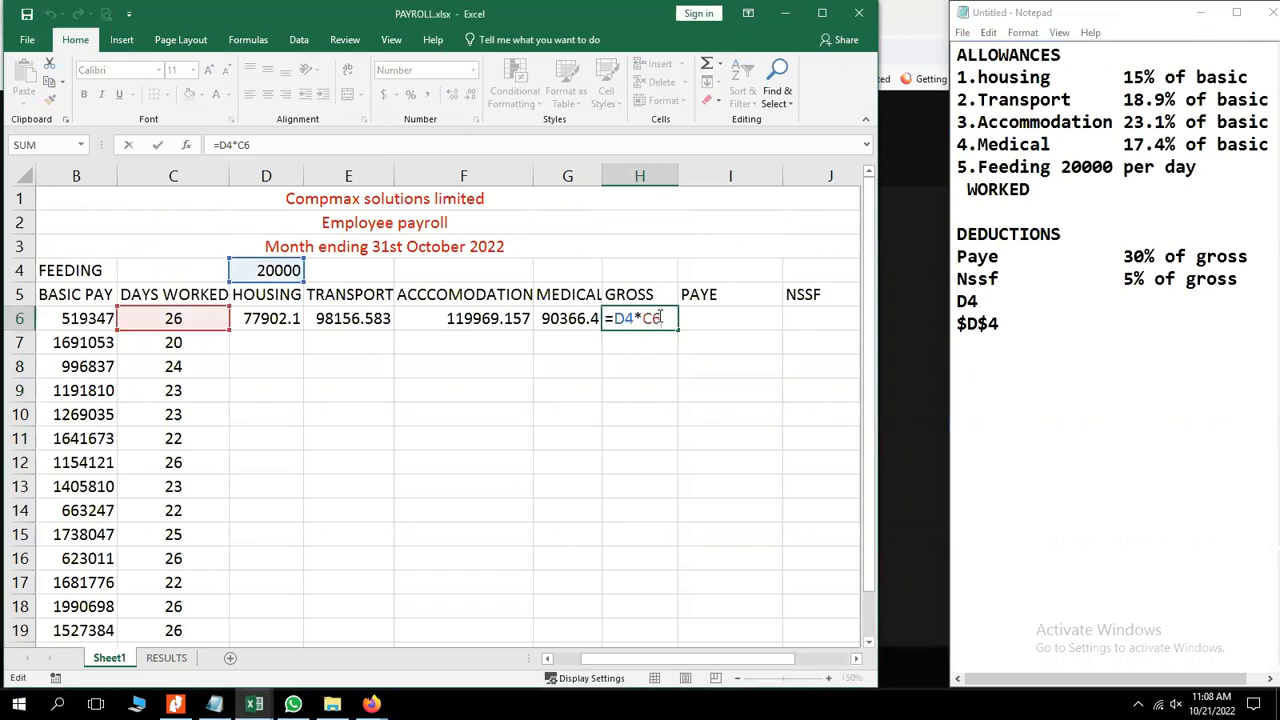
left_click(614, 318)
type("$")
left_click(632, 318)
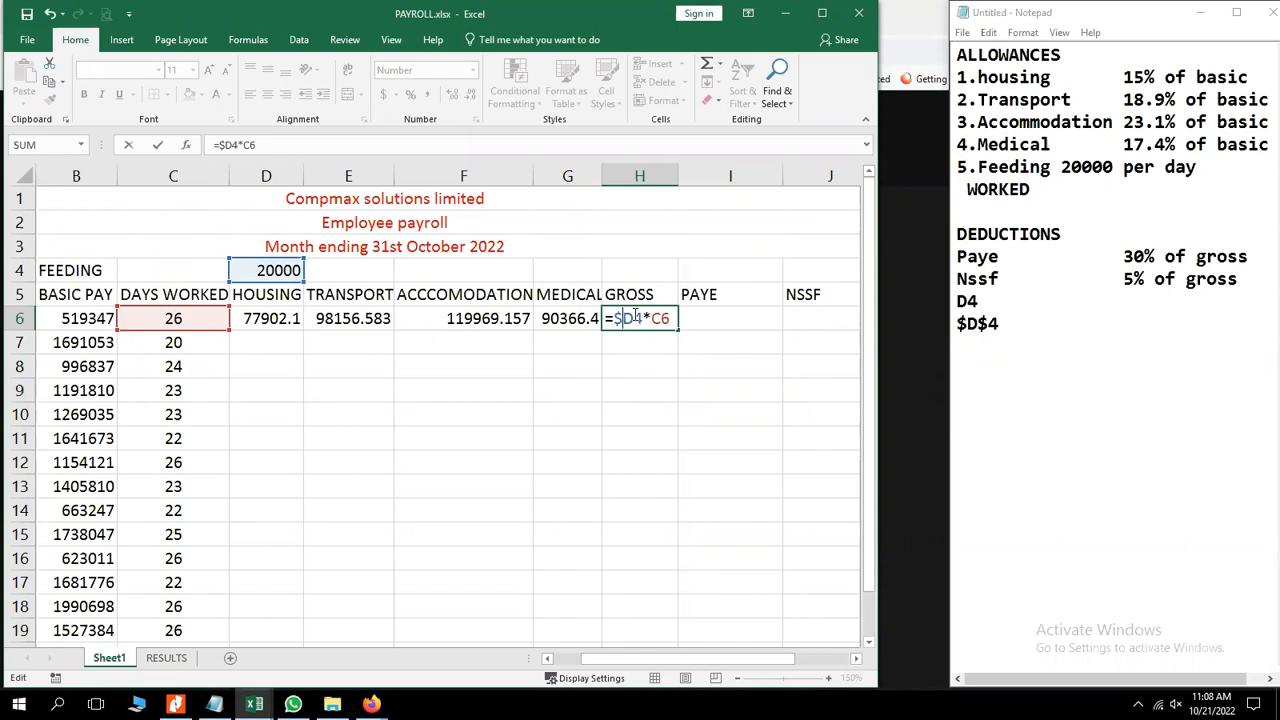
type("$")
key("Return")
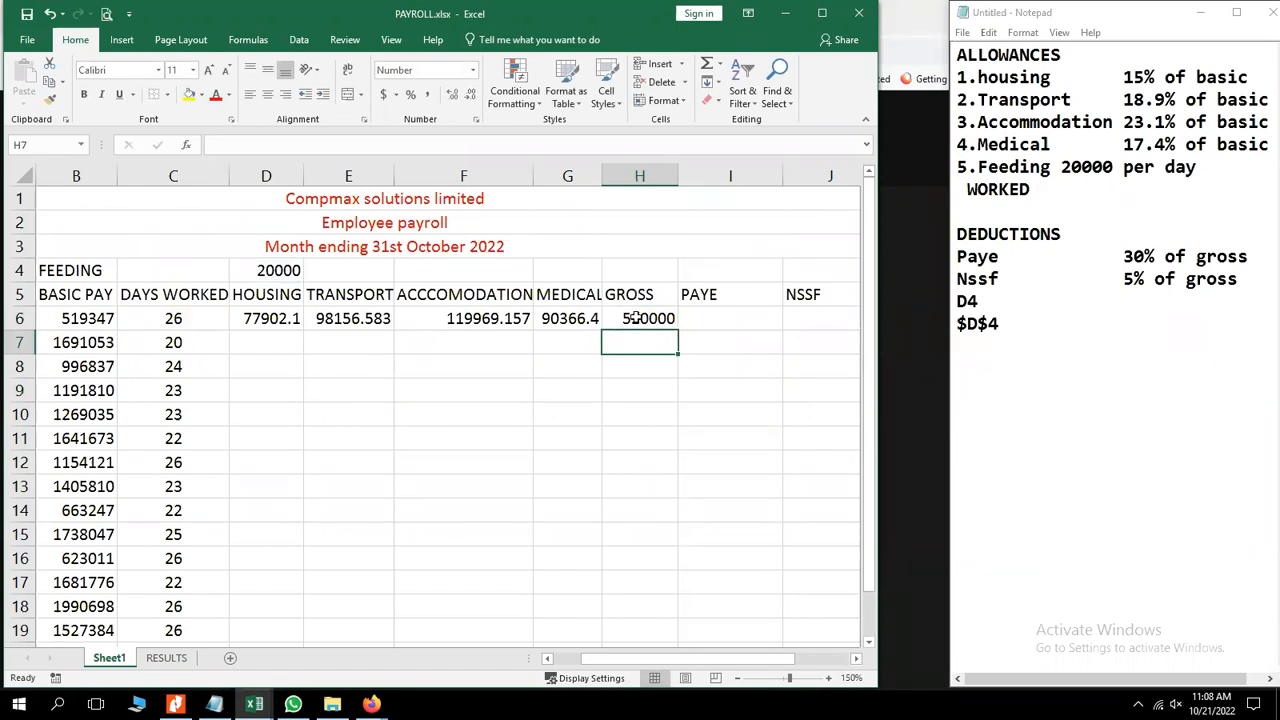
Enclose the feeding calculation in H6 in parentheses, =($D$4*C6).
double_click(637, 318)
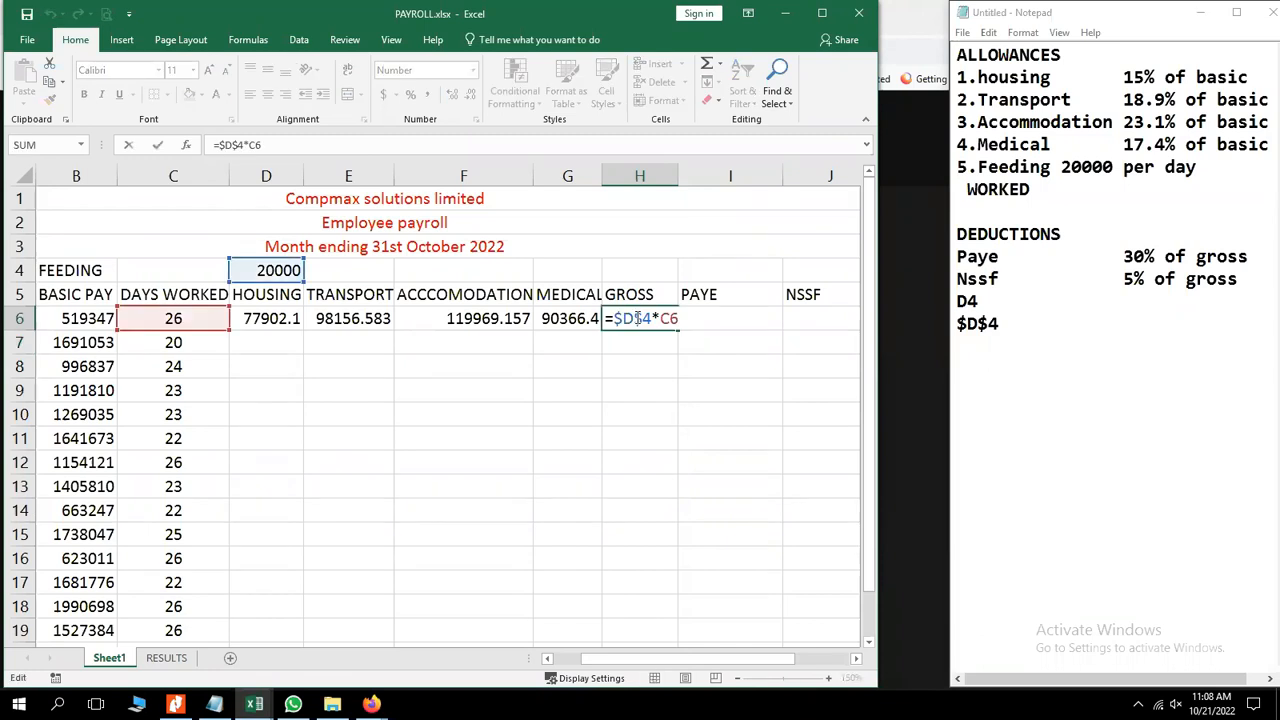
left_click(680, 316)
left_click(615, 318)
type("(")
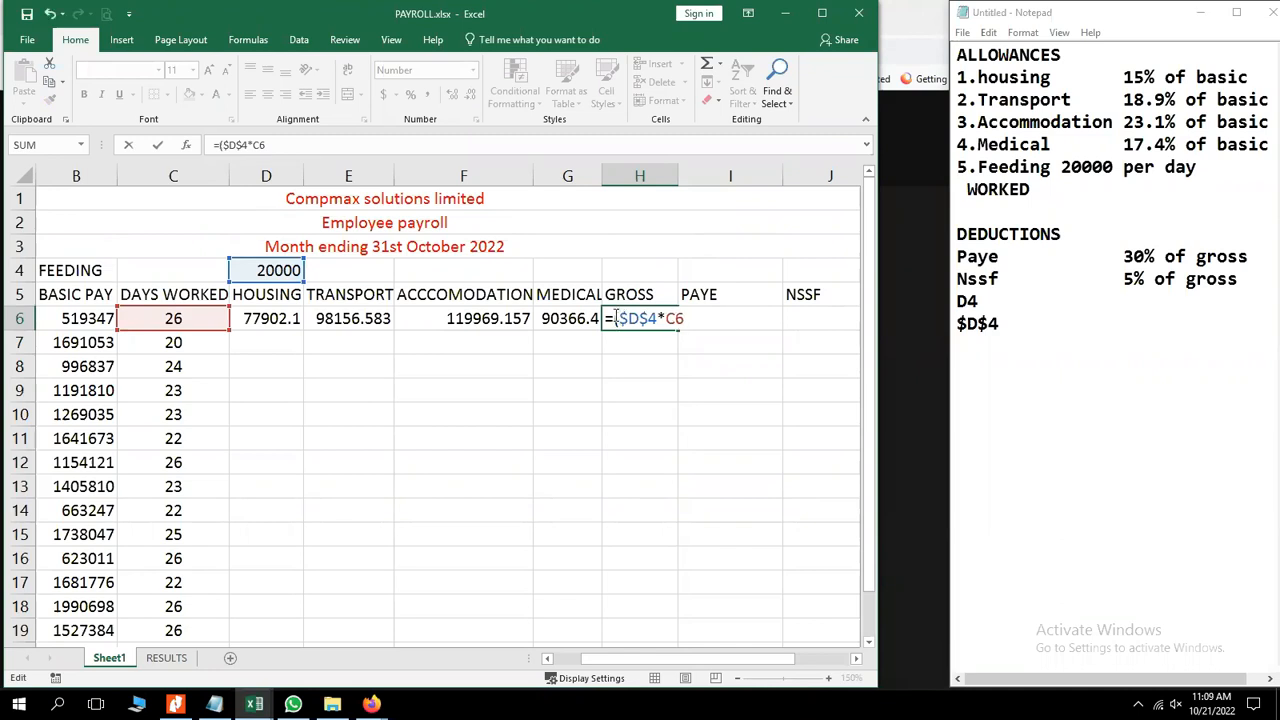
left_click(686, 318)
type(")")
Add basic pay and the housing, transport, accommodation and medical allowances to the H6 gross formula, =($D$4*C6)+B6+D6+E6+F6+G6.
type("+")
left_click(77, 318)
type("+")
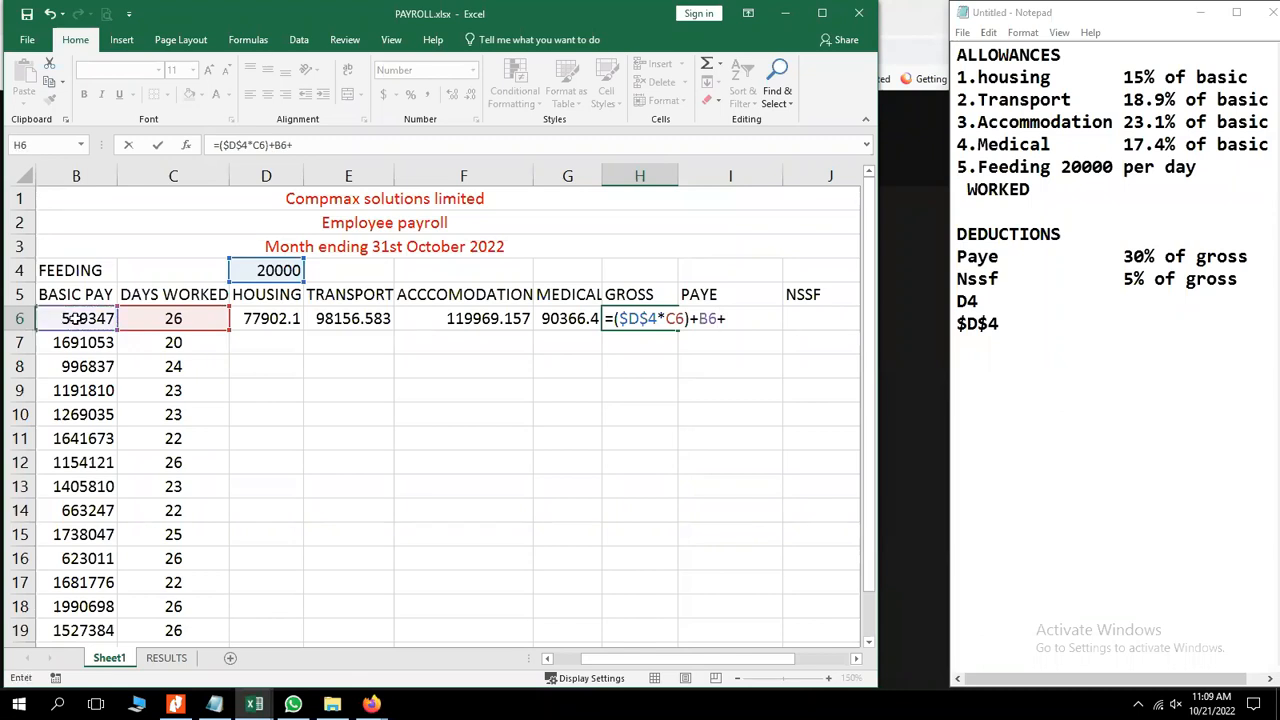
left_click(270, 318)
type("+")
left_click(350, 318)
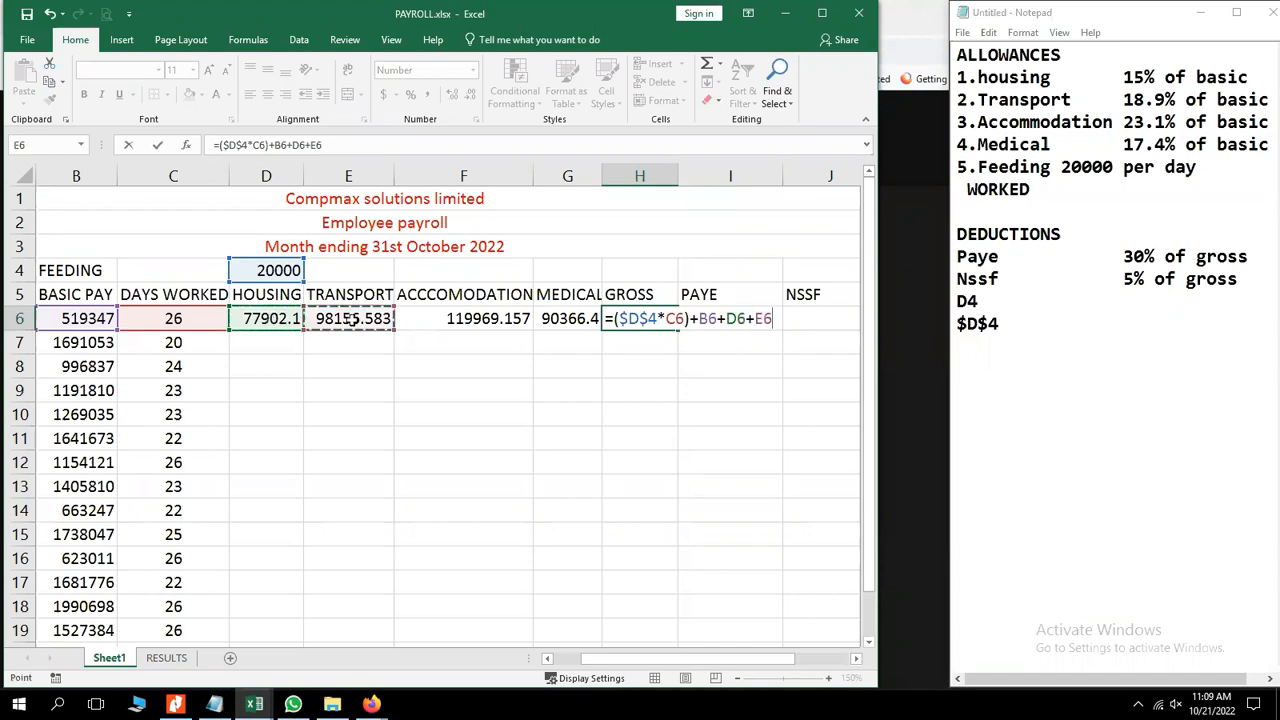
type("+")
left_click(452, 318)
type("+")
left_click(558, 318)
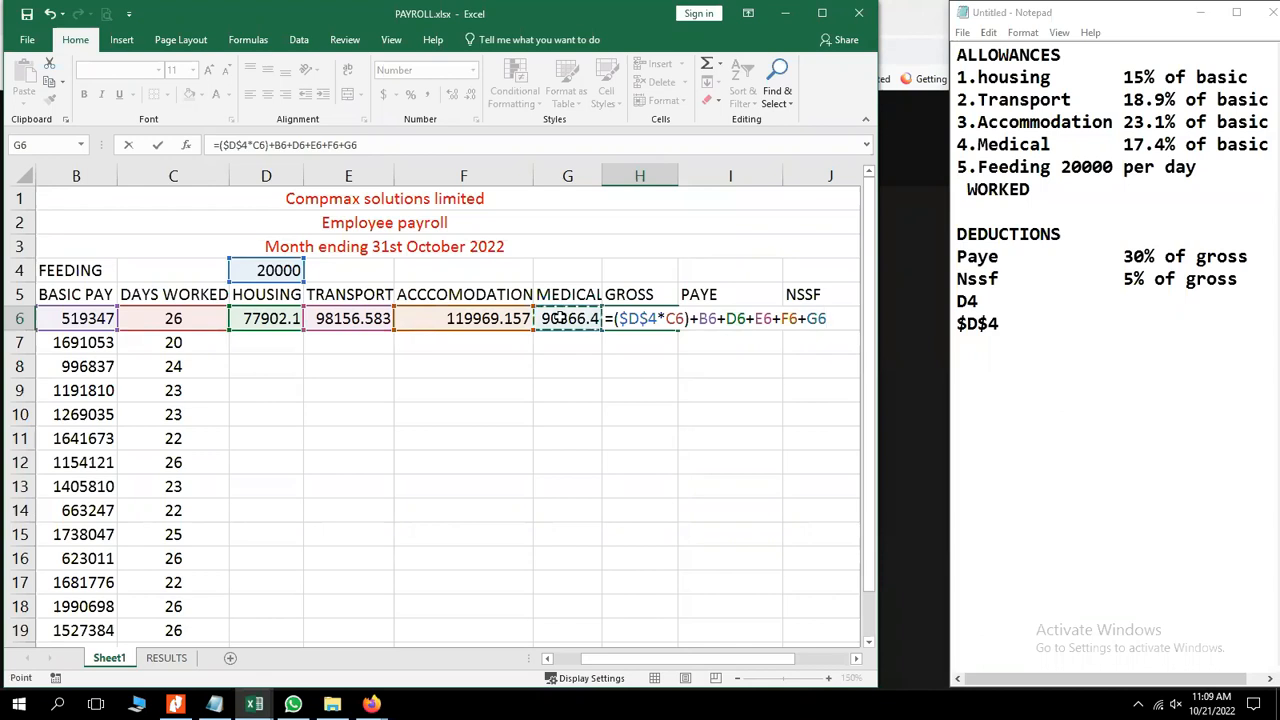
key("Return")
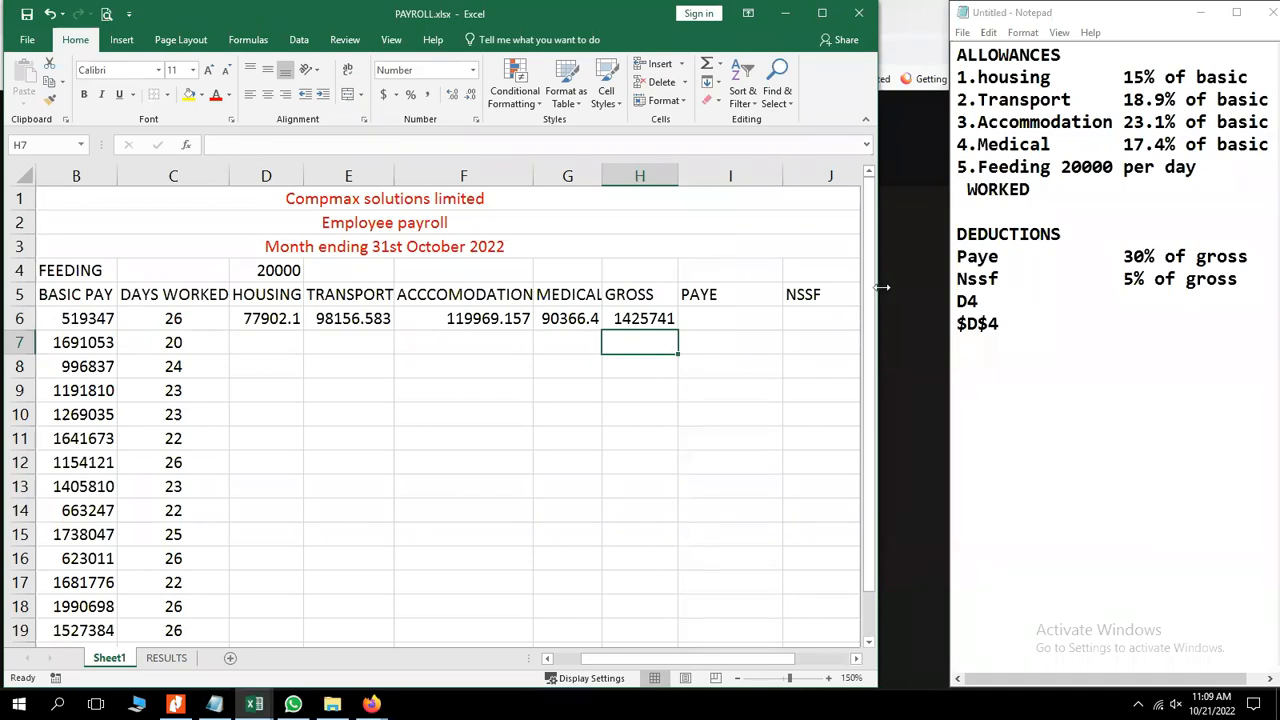
Widen the Excel window and calculate the first employee's PAYE in I6 as 30% of gross pay with =30%*H6.
left_click_drag(878, 287, 951, 291)
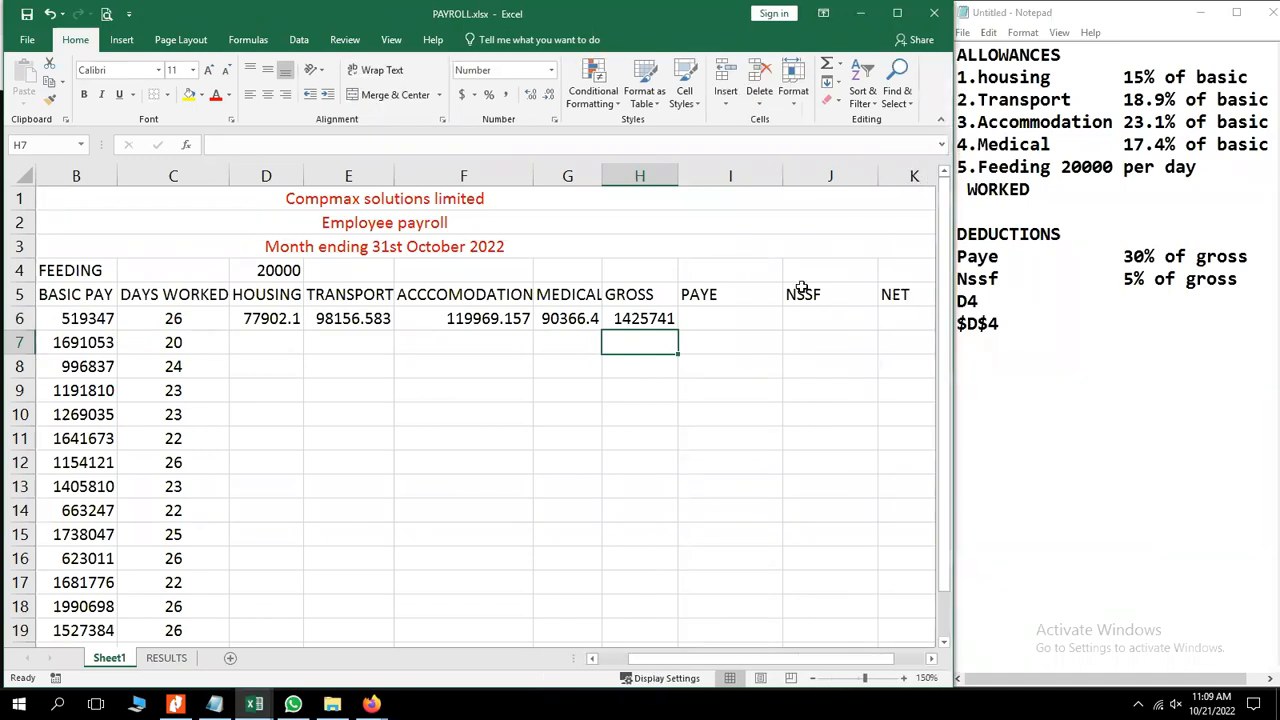
left_click(712, 318)
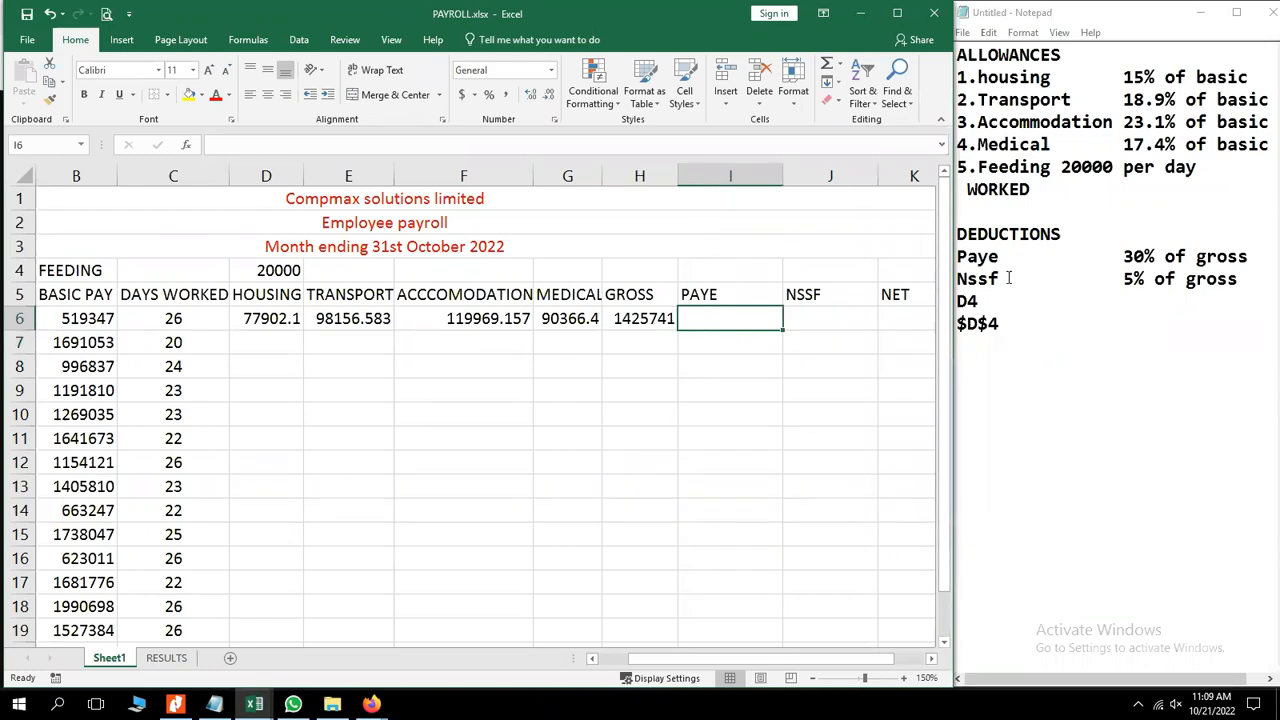
type("=")
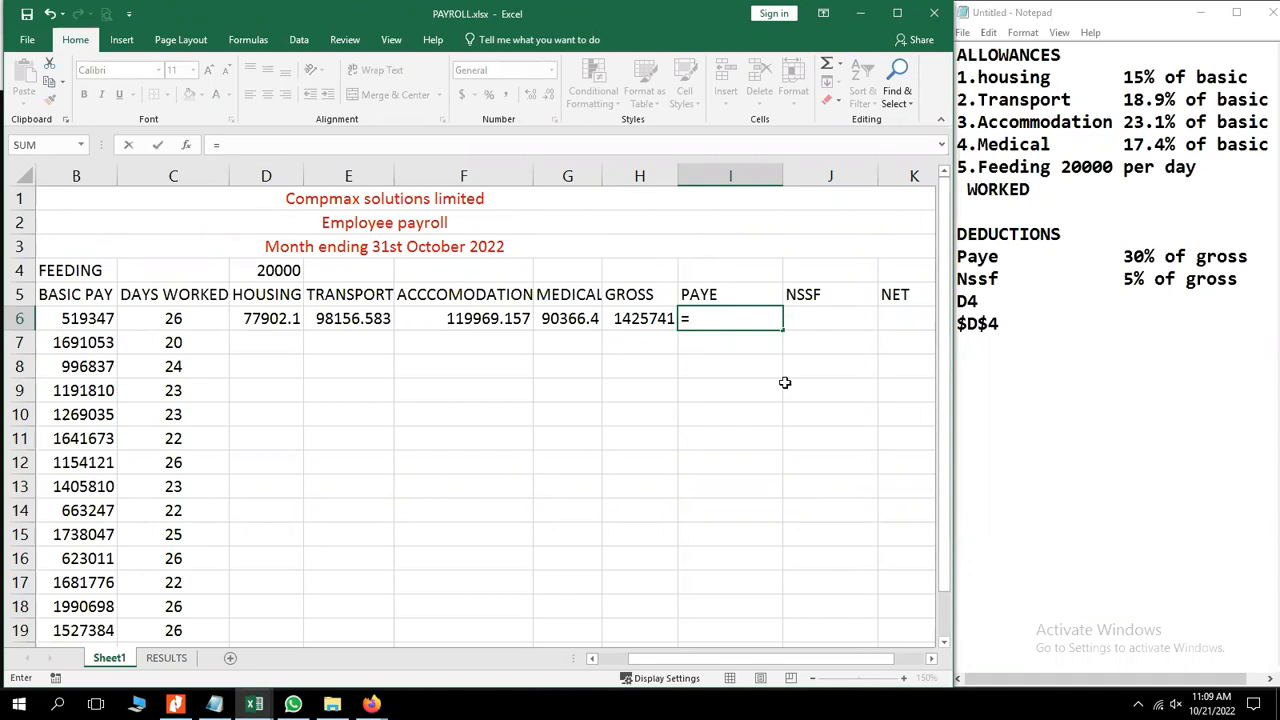
type("30%*")
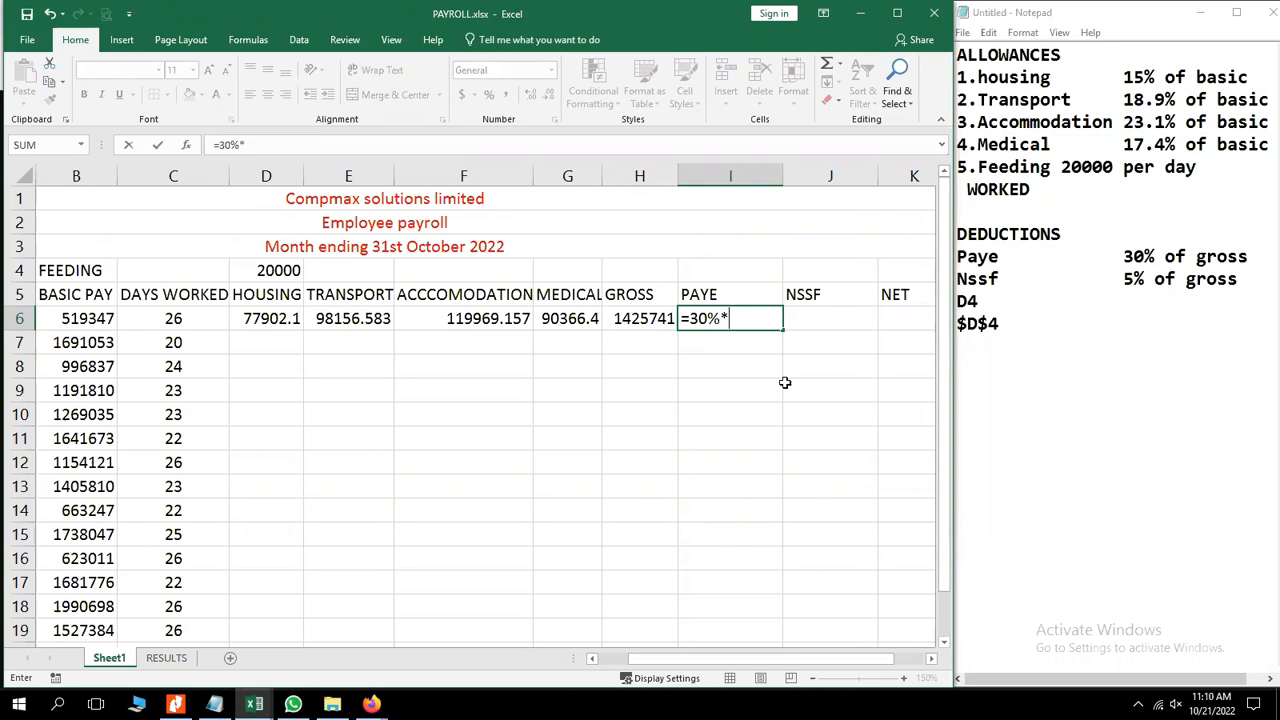
left_click(633, 318)
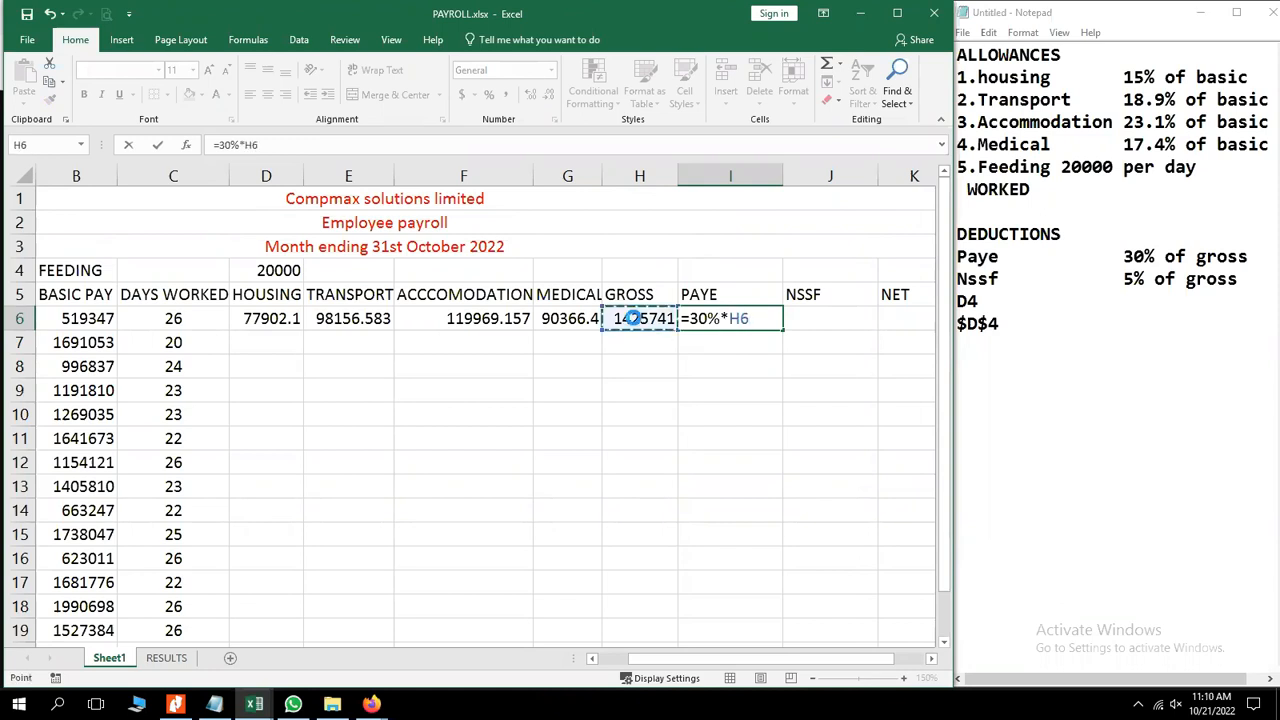
key("Return")
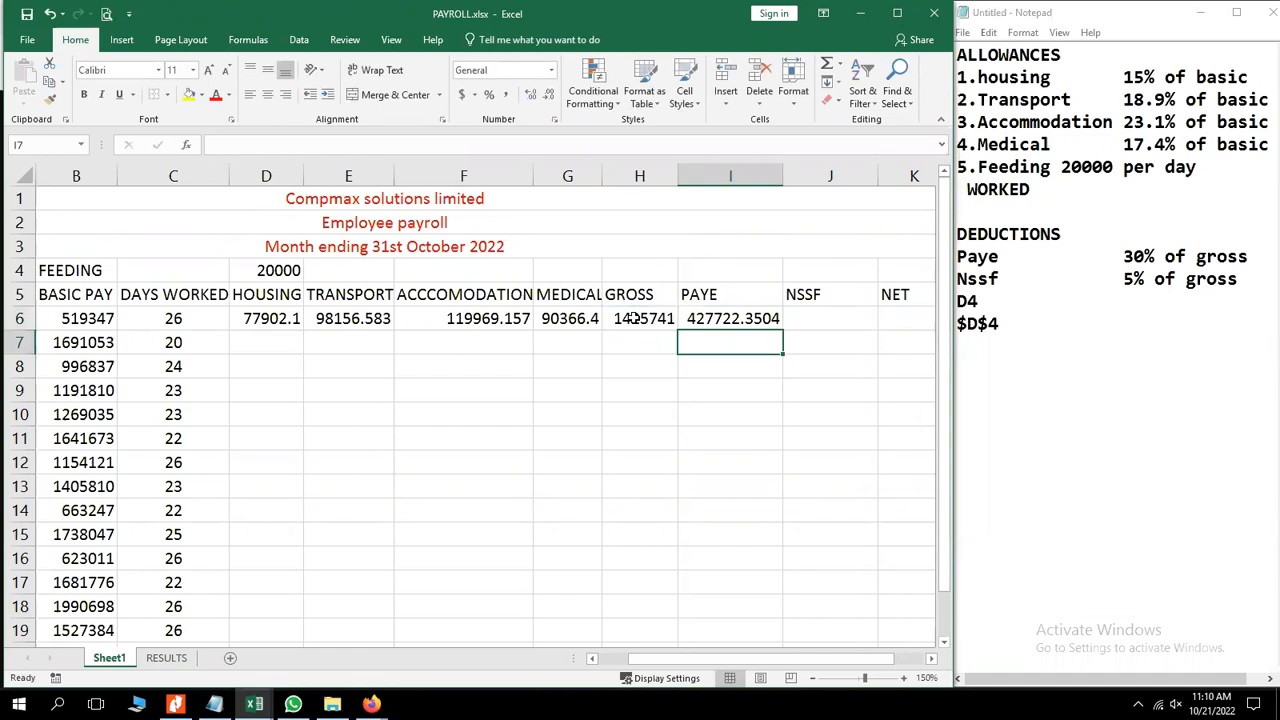
Calculate the first employee's NSSF in J6 as 5% of gross pay with =5%*H6.
left_click(804, 318)
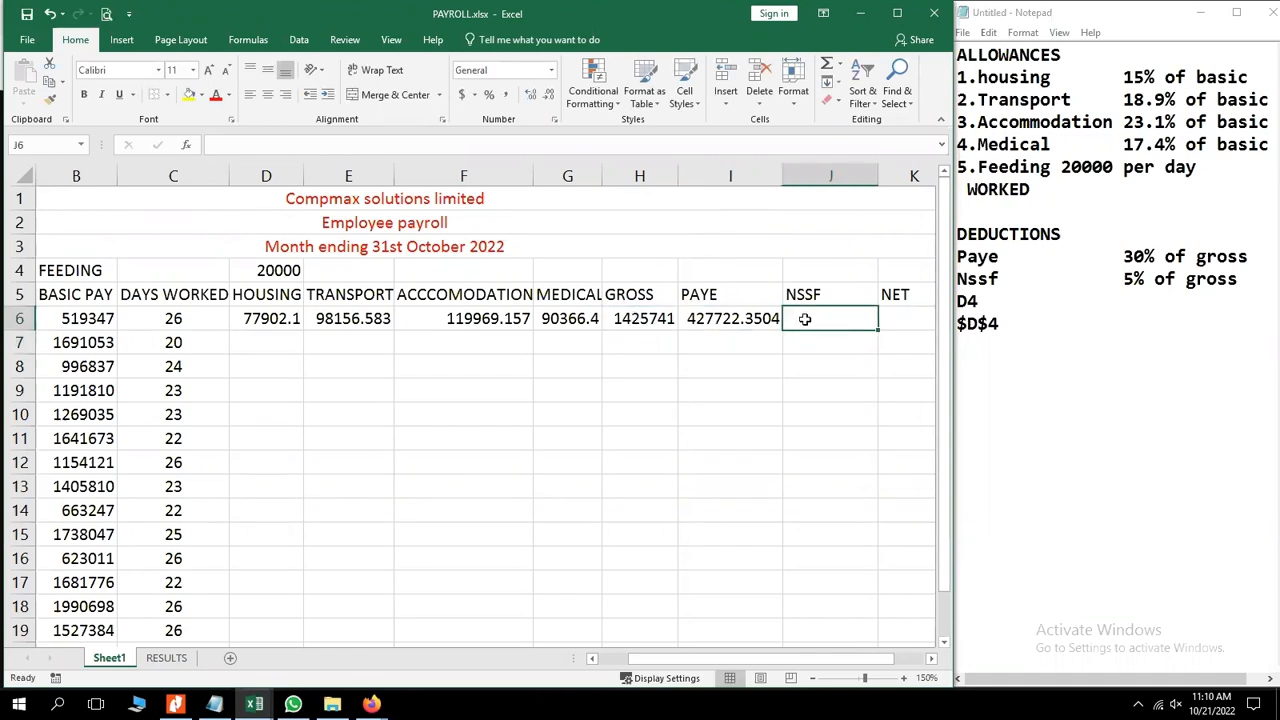
type("=")
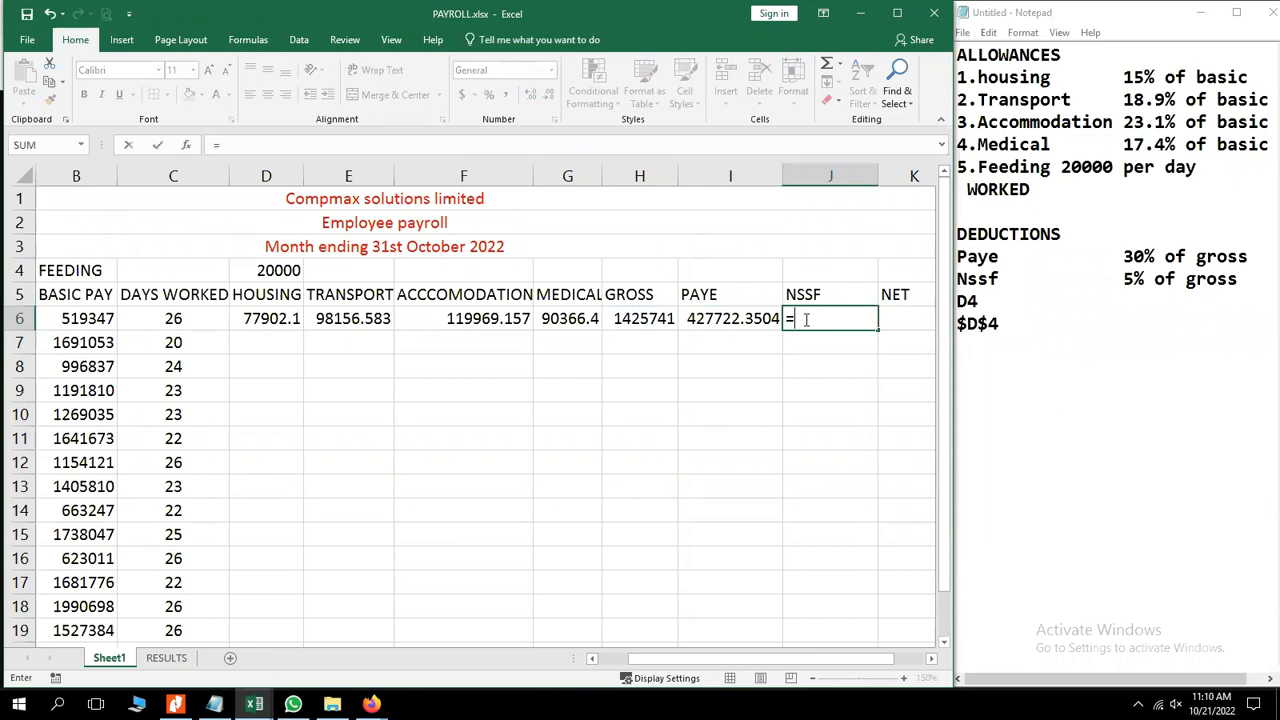
type("5")
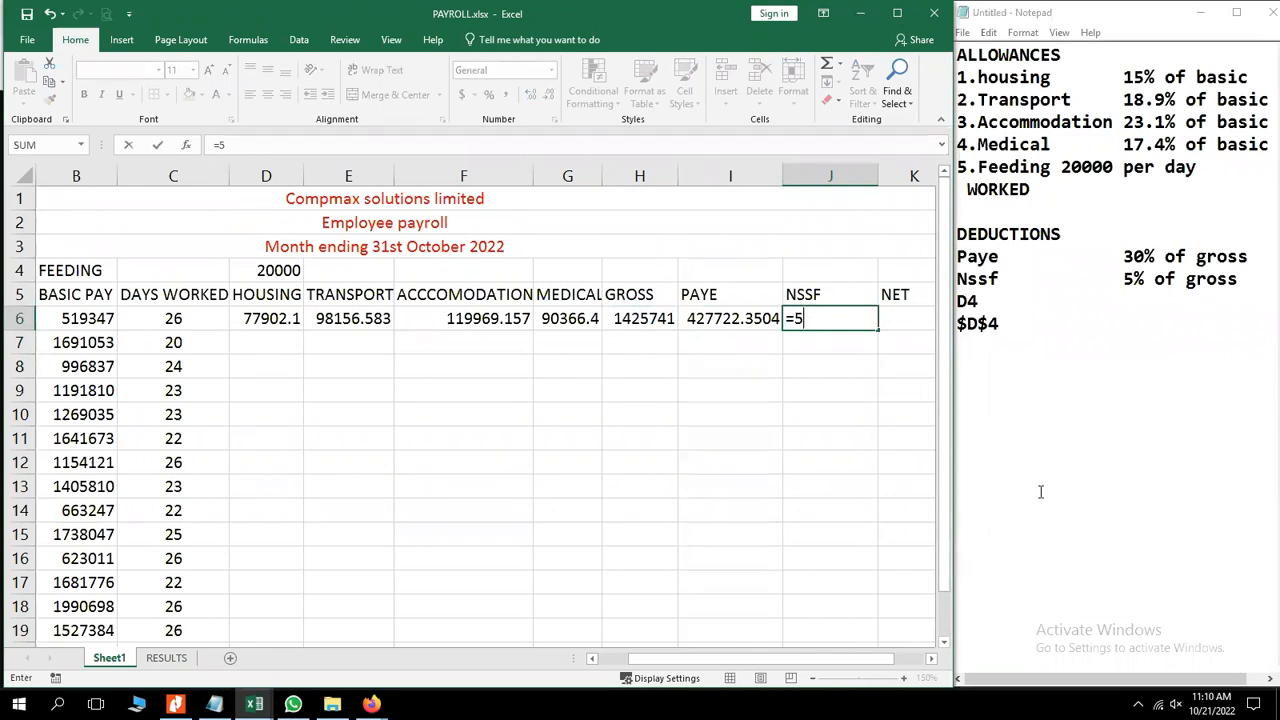
type("%*")
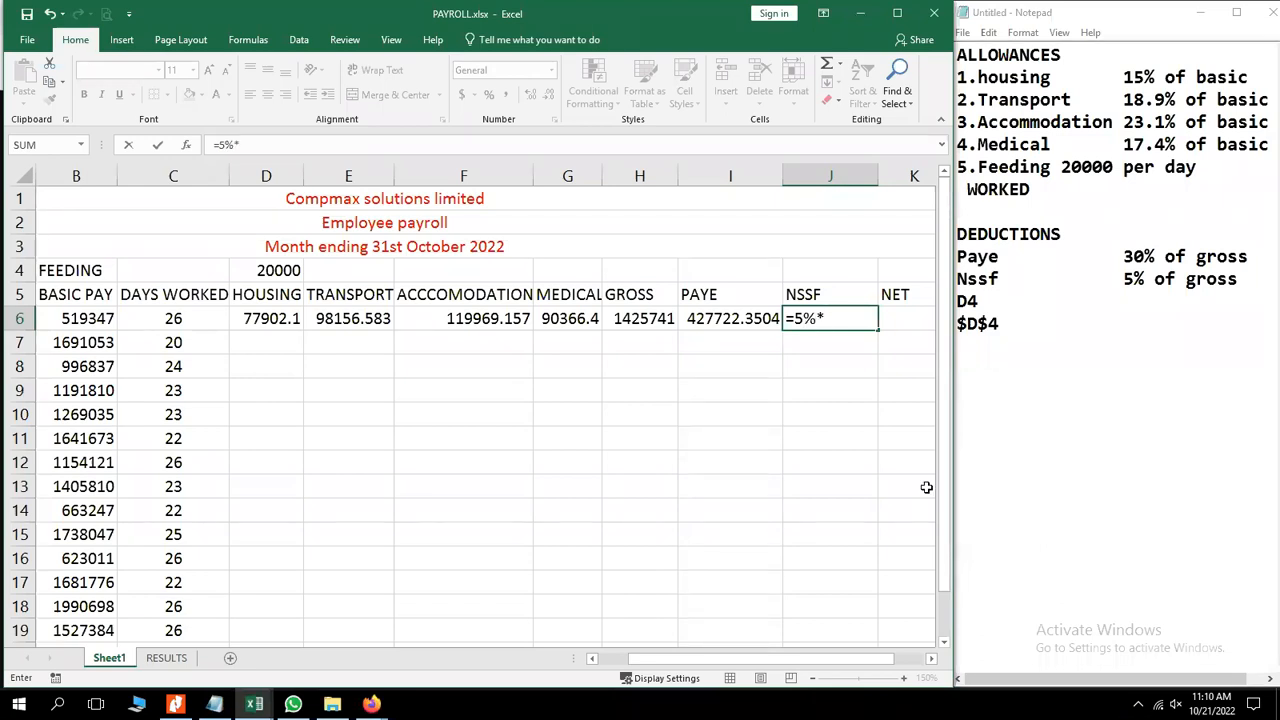
left_click(640, 318)
key("Return")
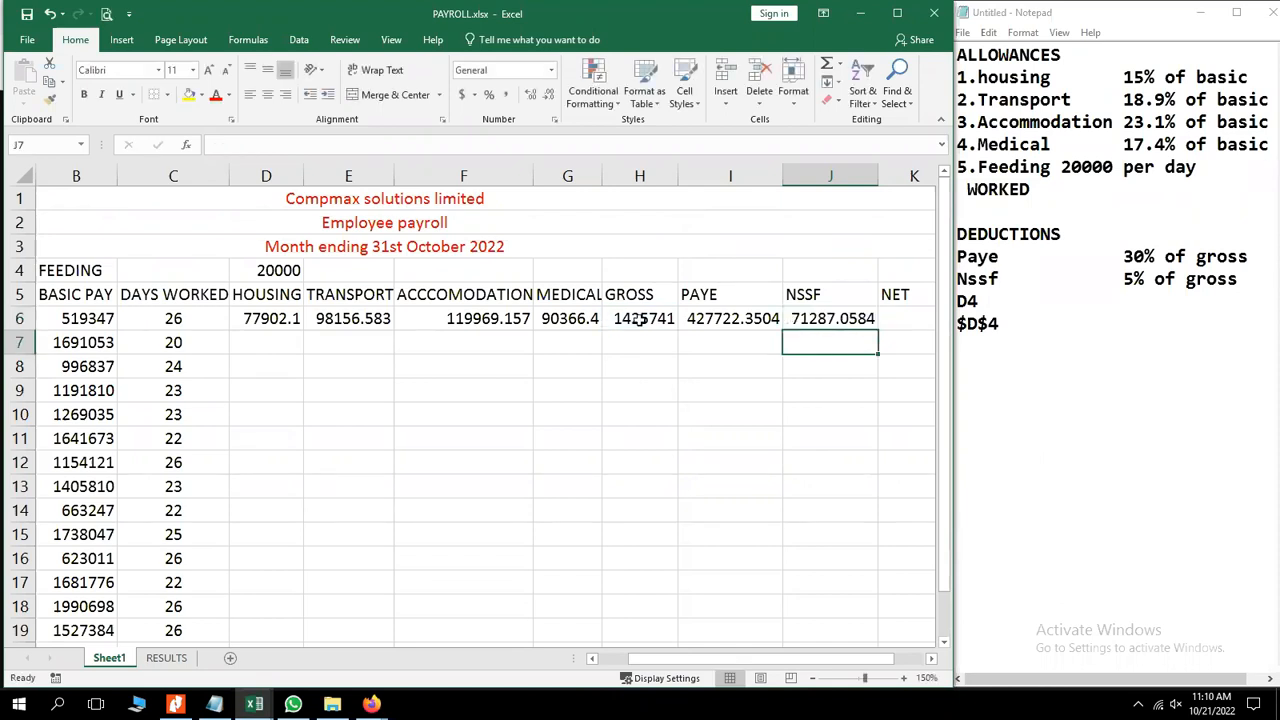
Calculate the first employee's net pay in K6 as gross minus the sum of PAYE and NSSF with =H6-(I6+J6).
left_click(898, 318)
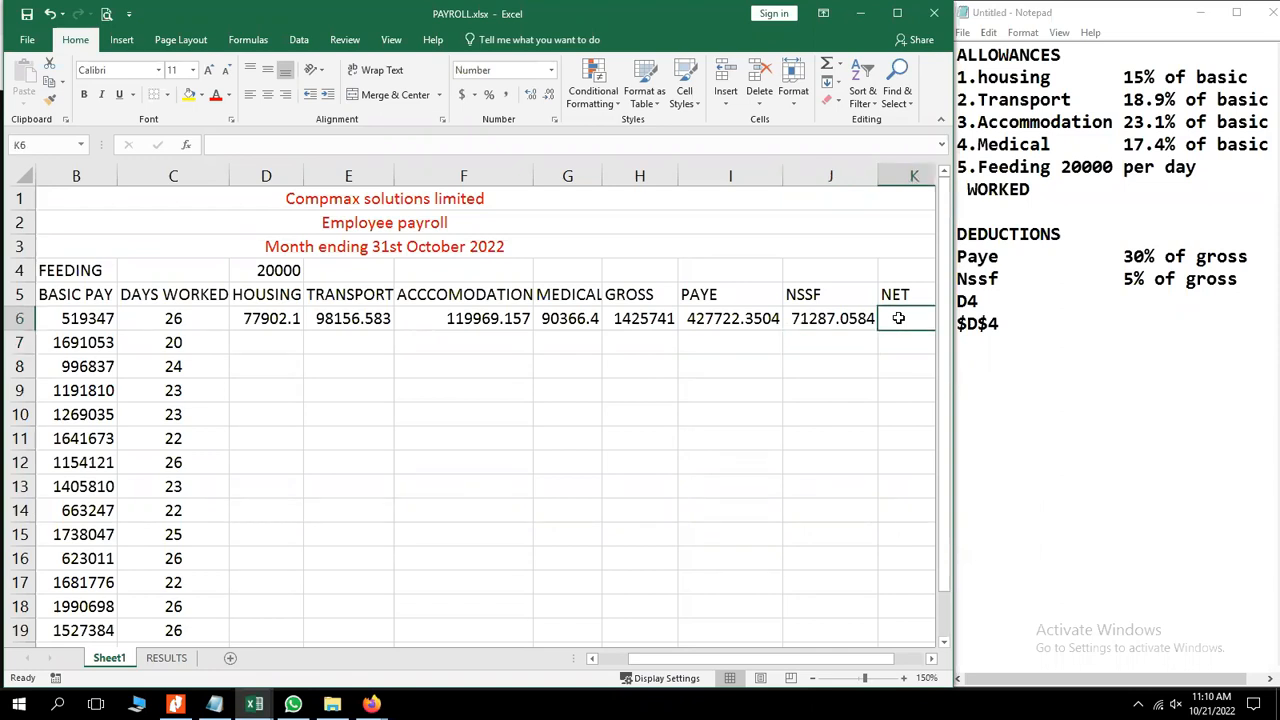
double_click(898, 318)
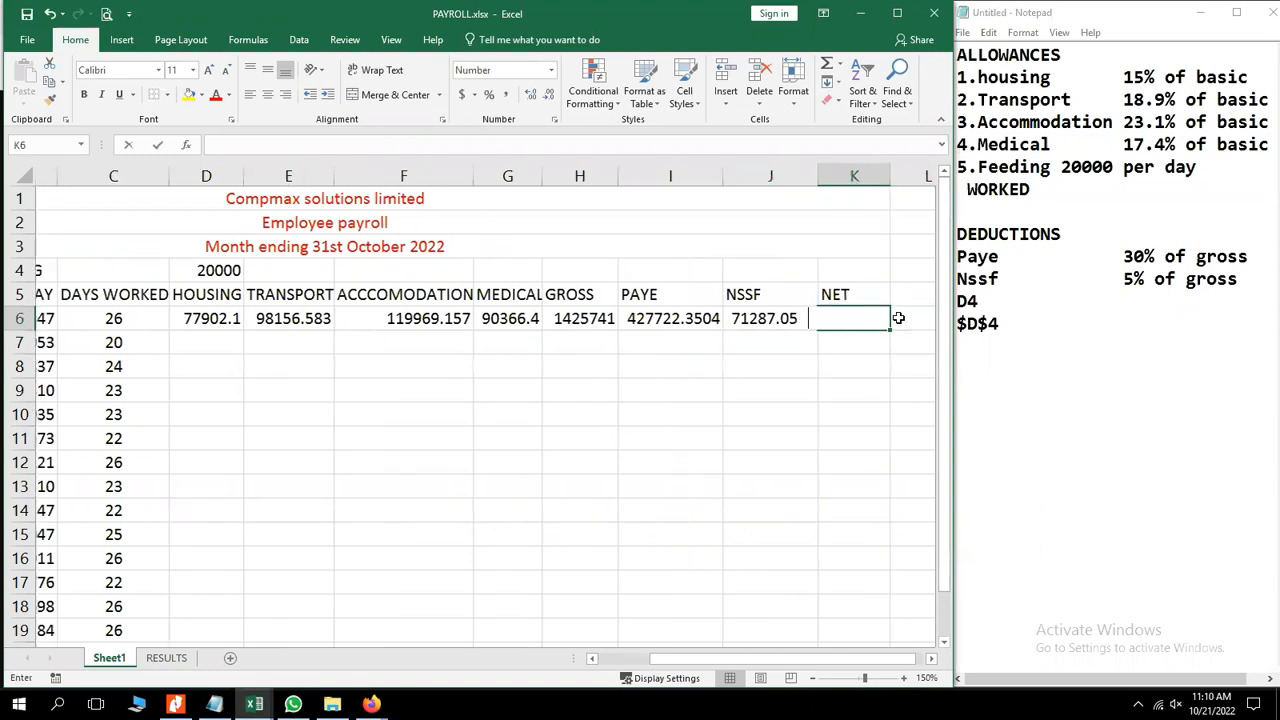
type("=")
left_click(558, 320)
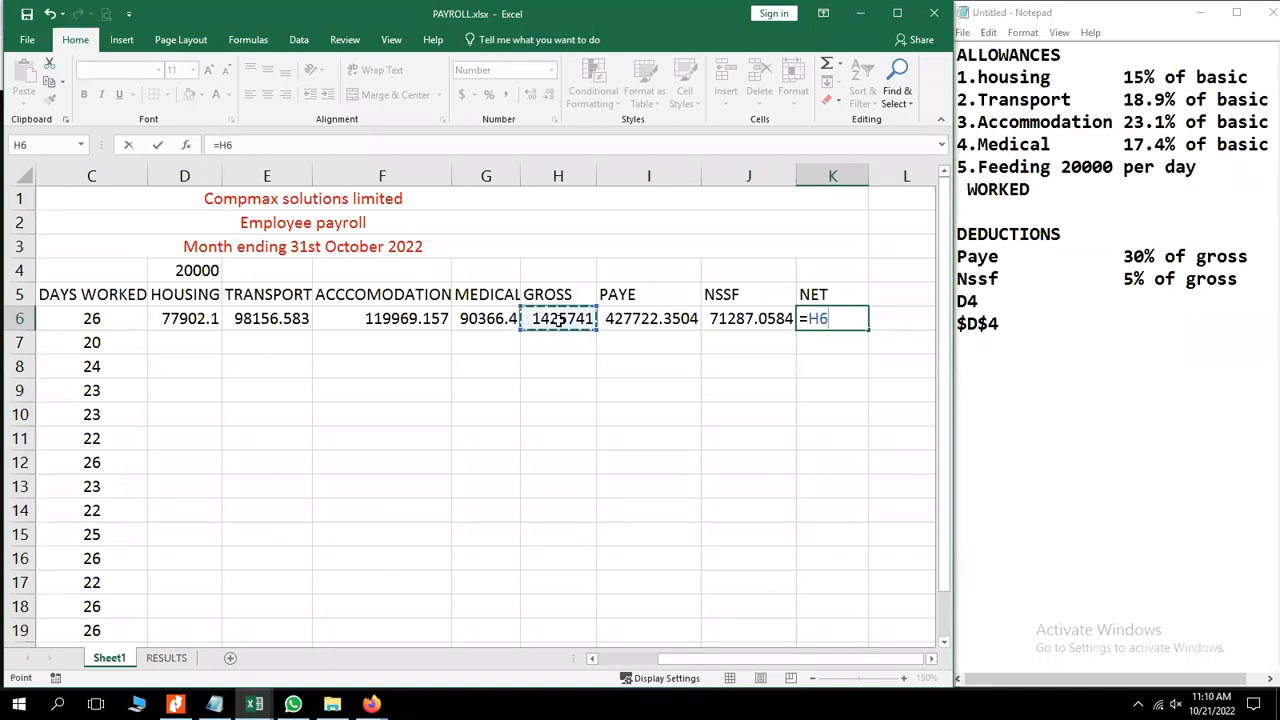
type("-")
type("(")
left_click(657, 319)
type("+")
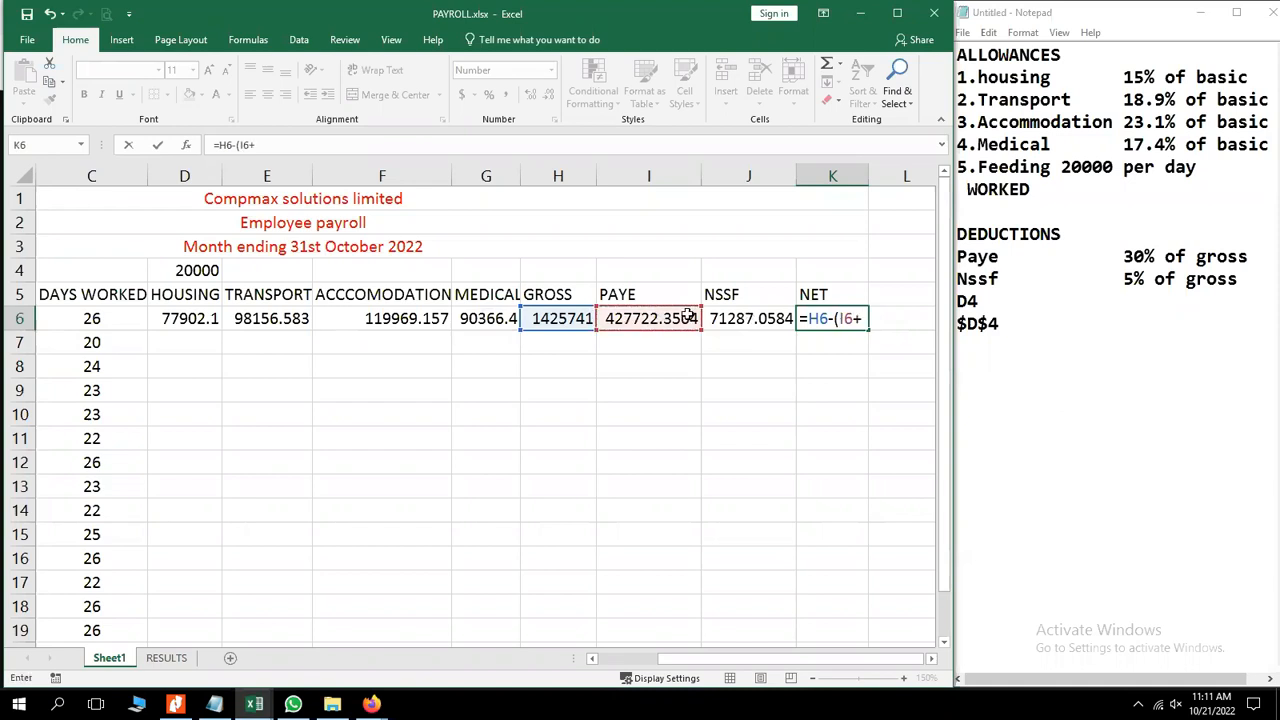
left_click(746, 319)
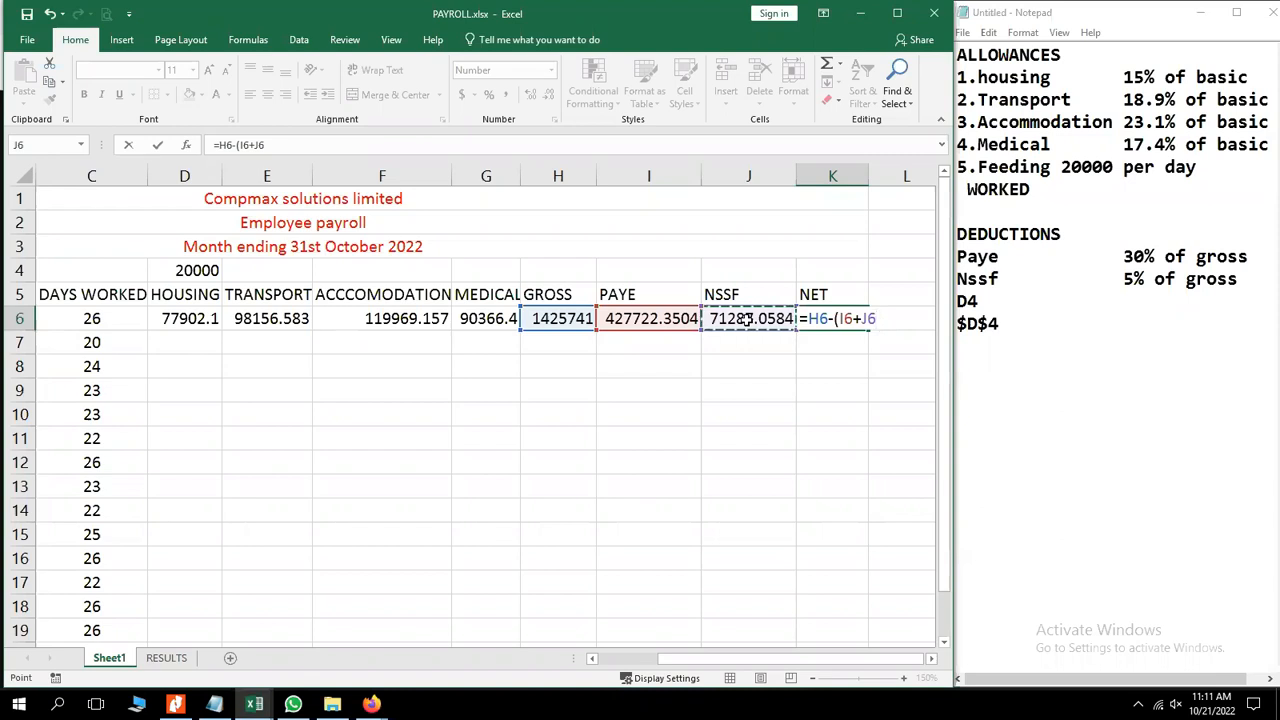
key("Return")
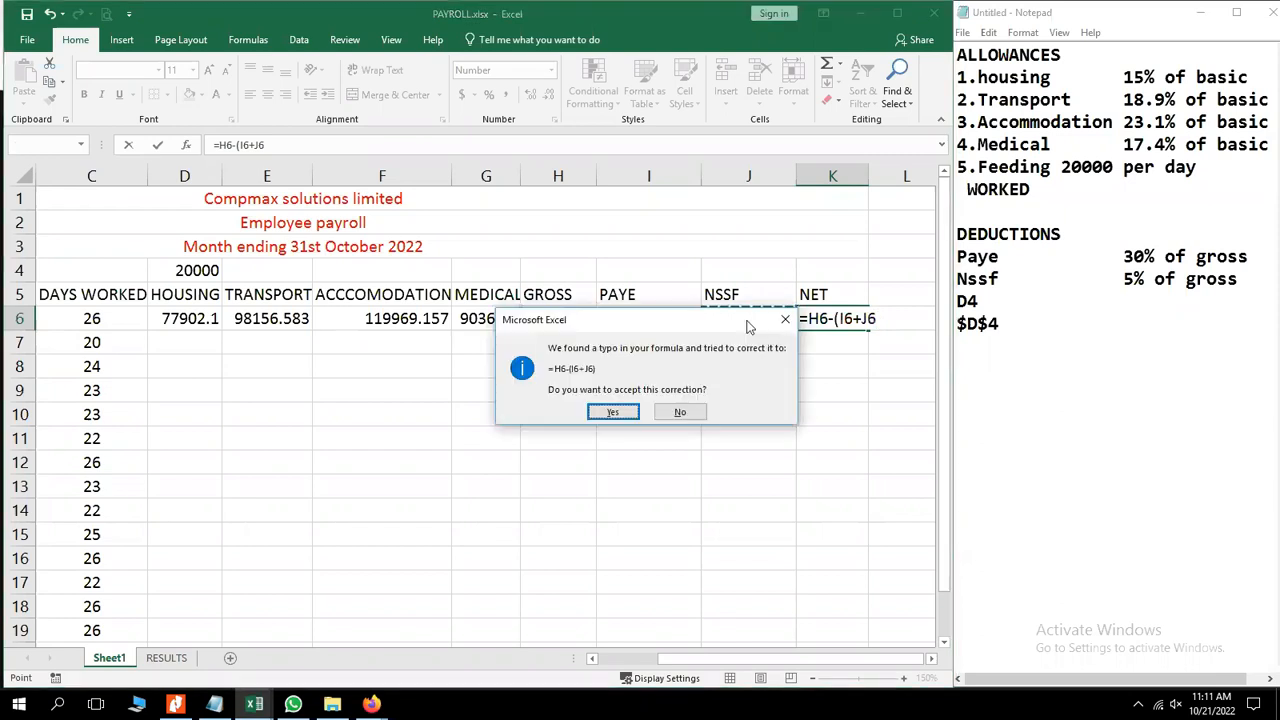
left_click(610, 413)
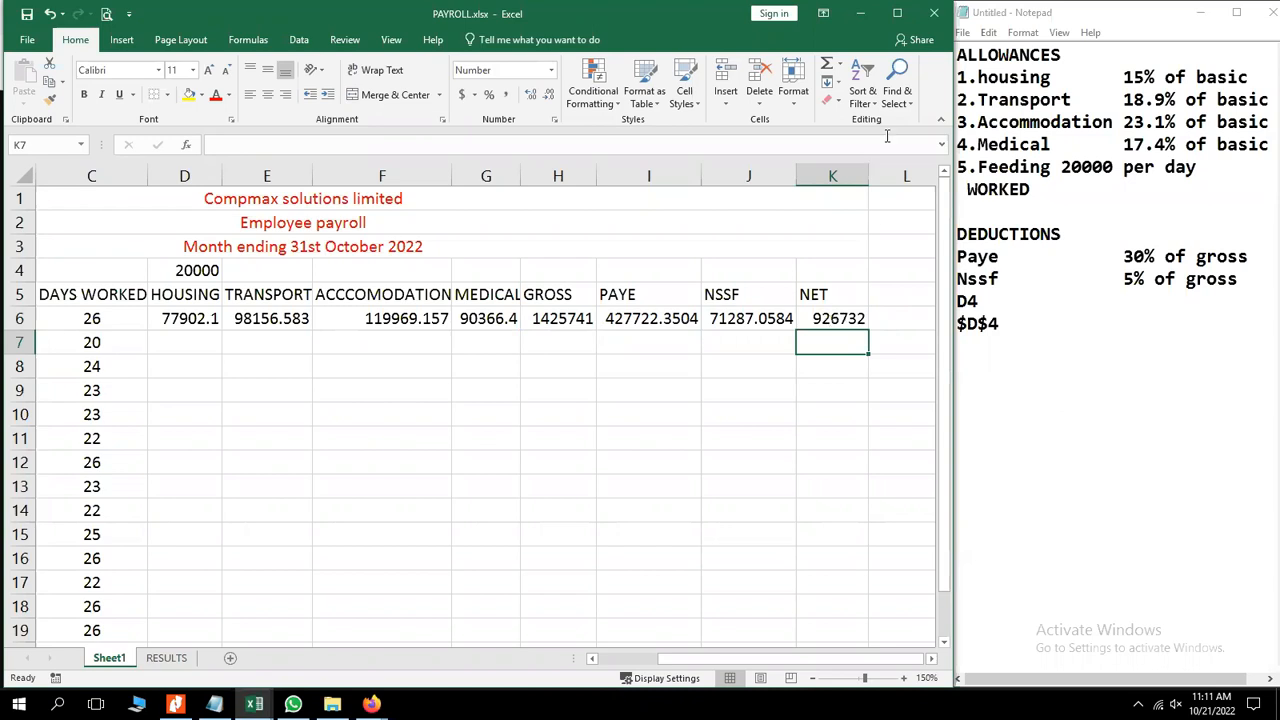
Maximize the Excel window and fill the row 6 formulas in D6:K6 down through row 21 for all employees.
left_click(898, 14)
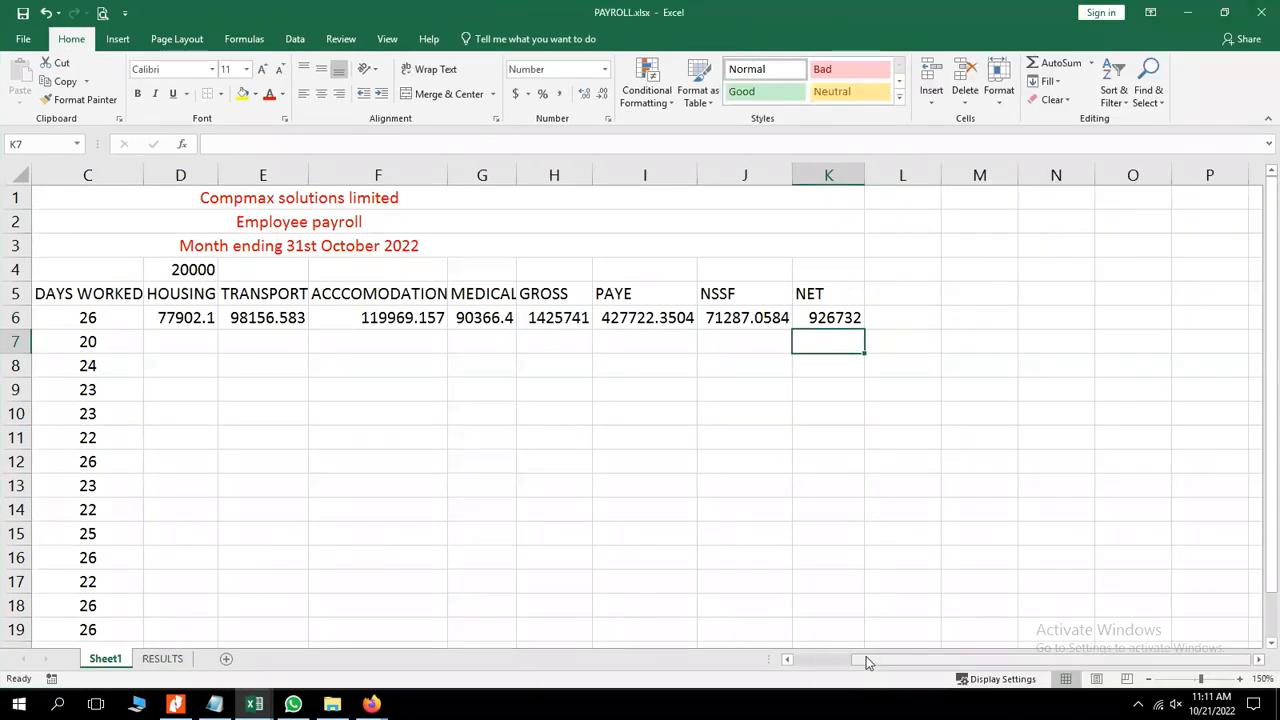
left_click_drag(868, 662, 800, 662)
left_click_drag(471, 317, 1122, 319)
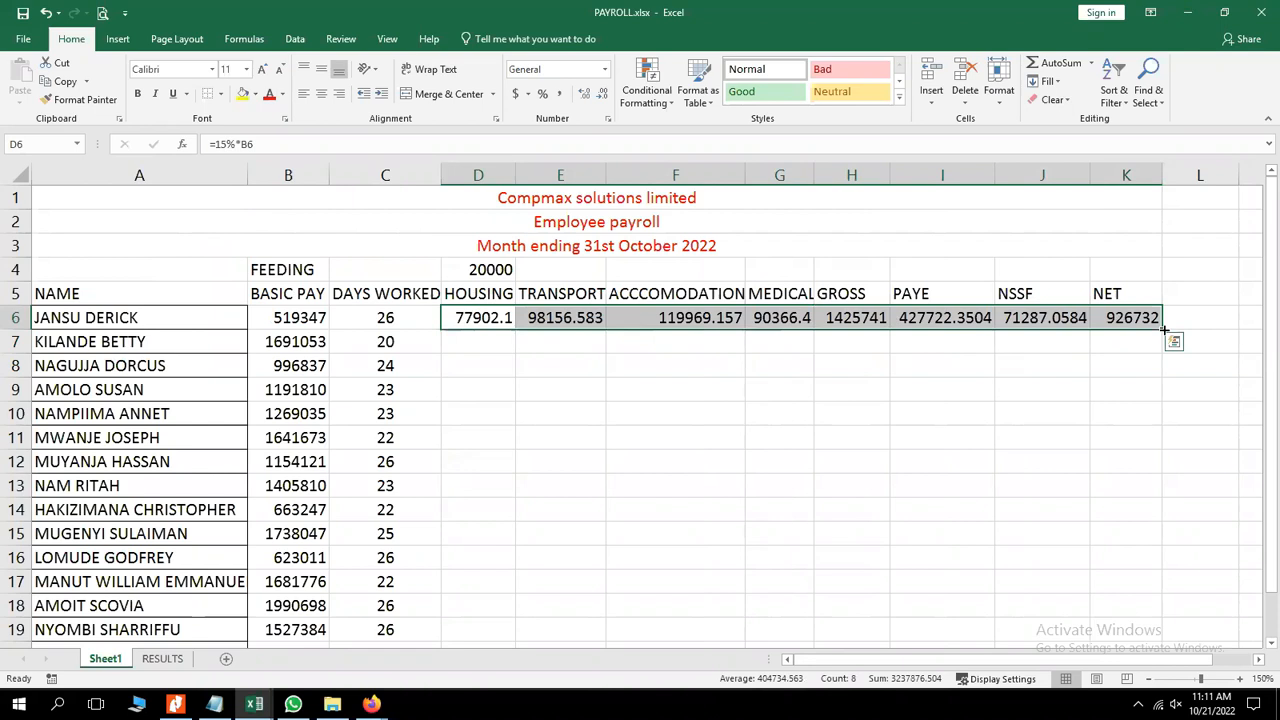
left_click_drag(1151, 407, 1129, 551)
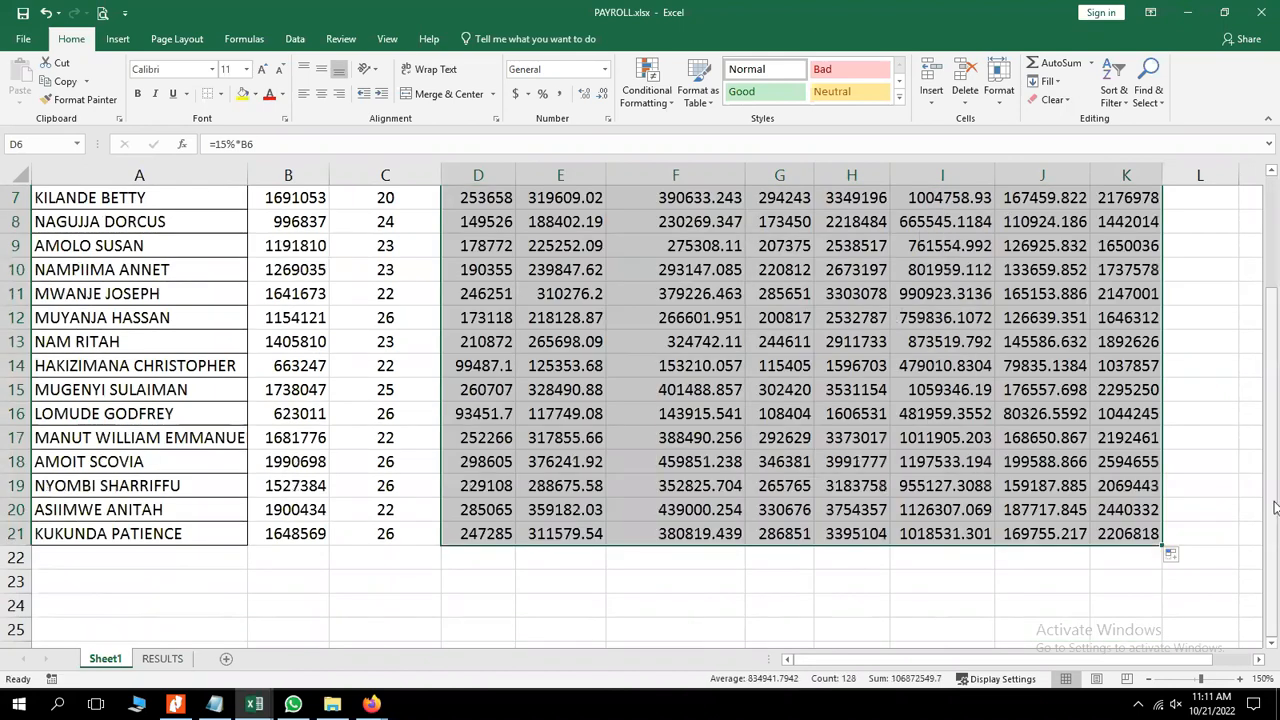
left_click_drag(1274, 507, 1274, 333)
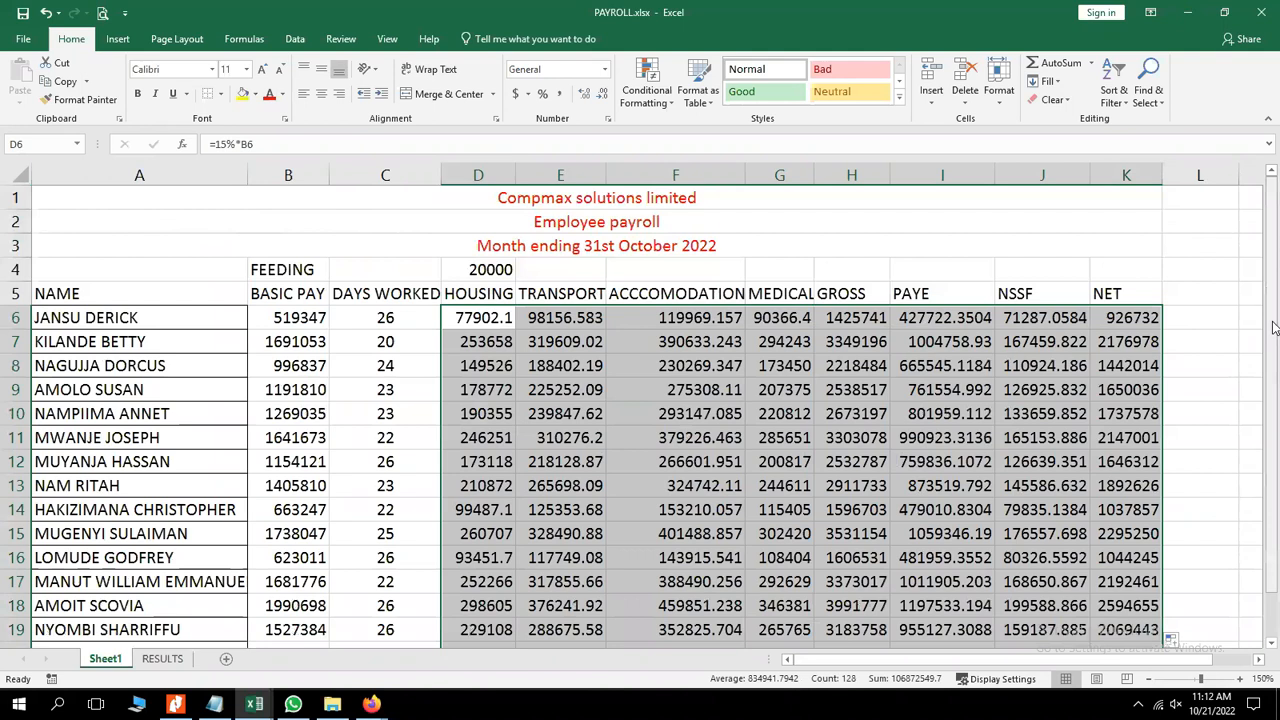